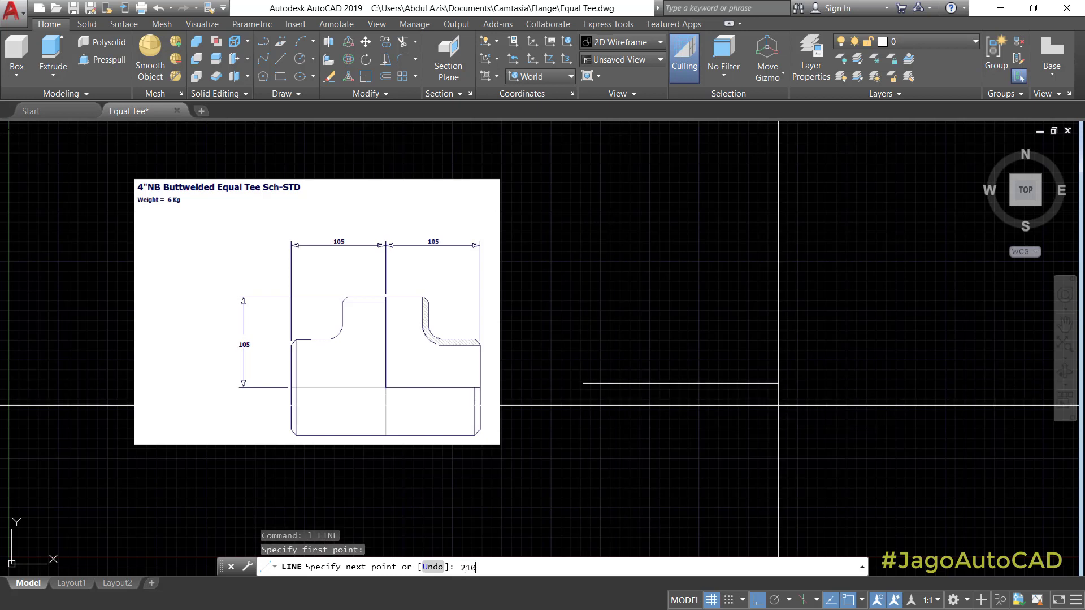
Finish the 210 mm horizontal line and draw a 105 mm line straight up from its midpoint.
key("Escape")
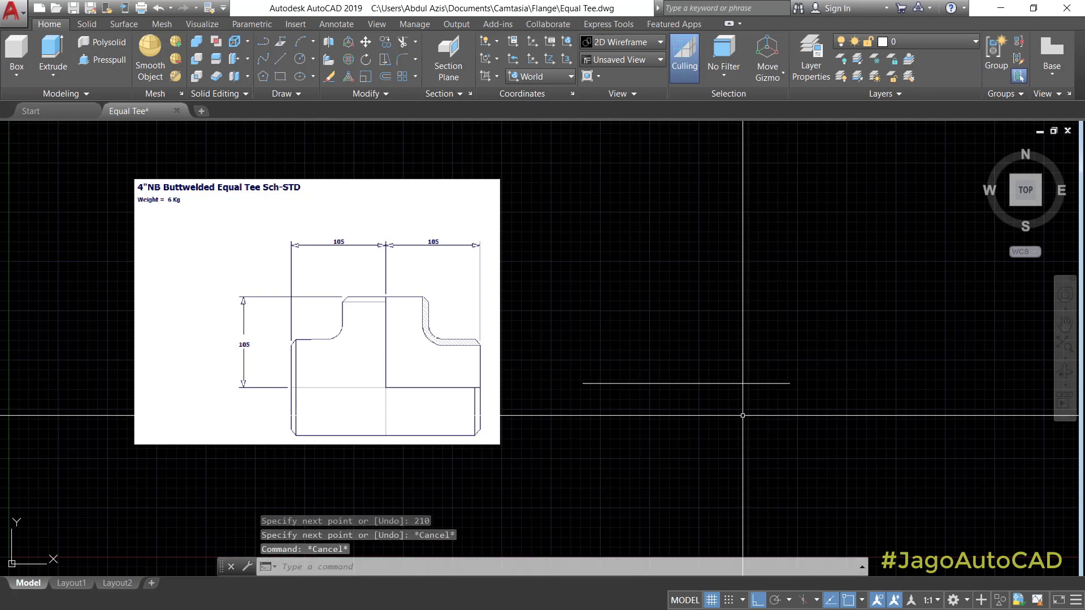
type("l")
key("Return")
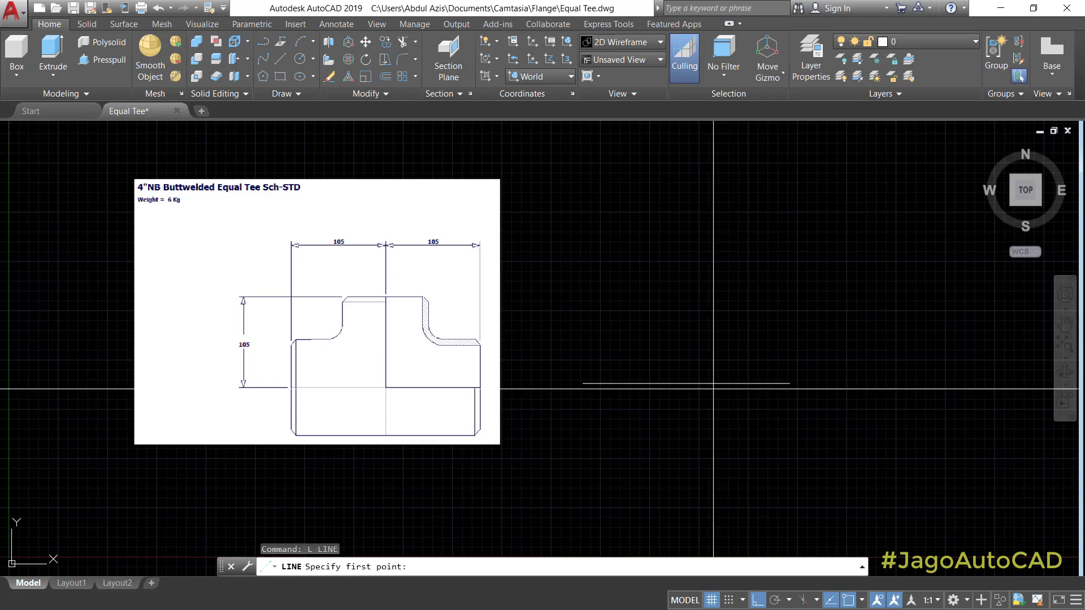
left_click(687, 384)
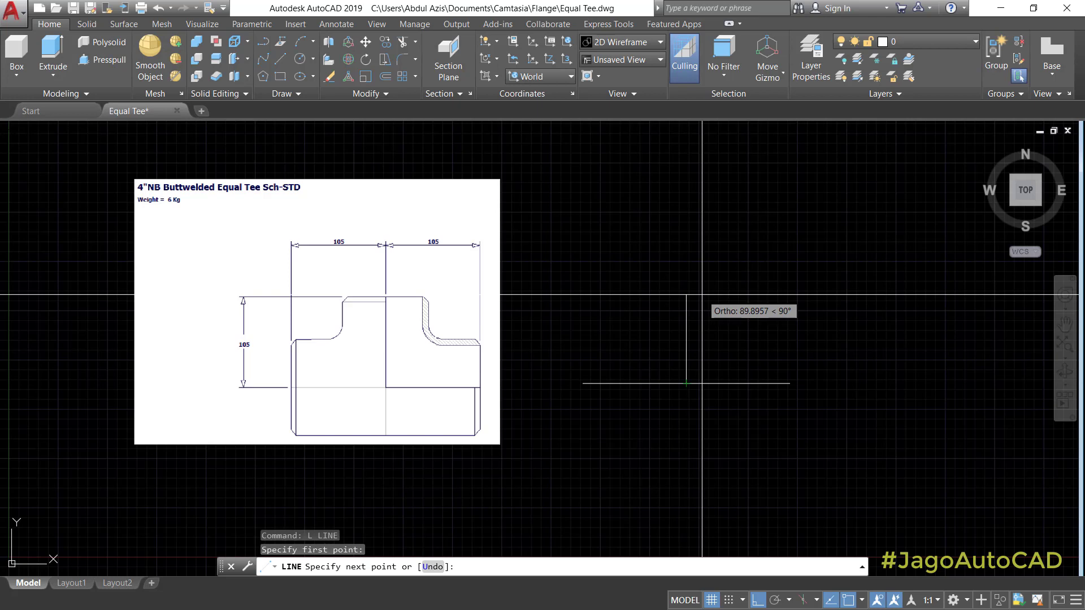
key("Return")
key("Escape")
key("Escape")
key("Escape")
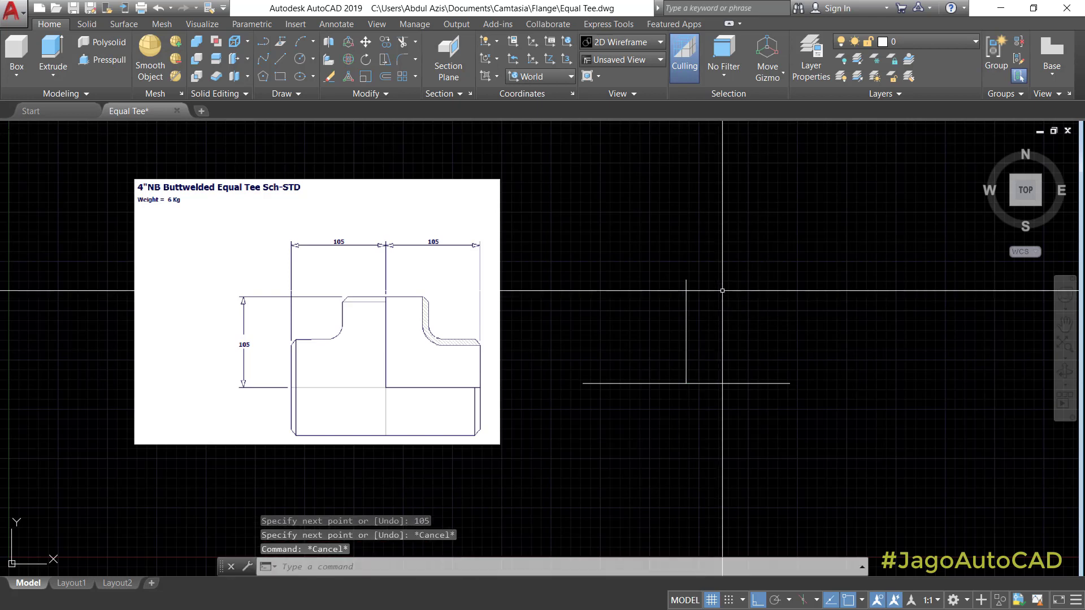
Offset the horizontal line above and below, and the vertical line to both sides, by 114/2.
type("o")
key("Return")
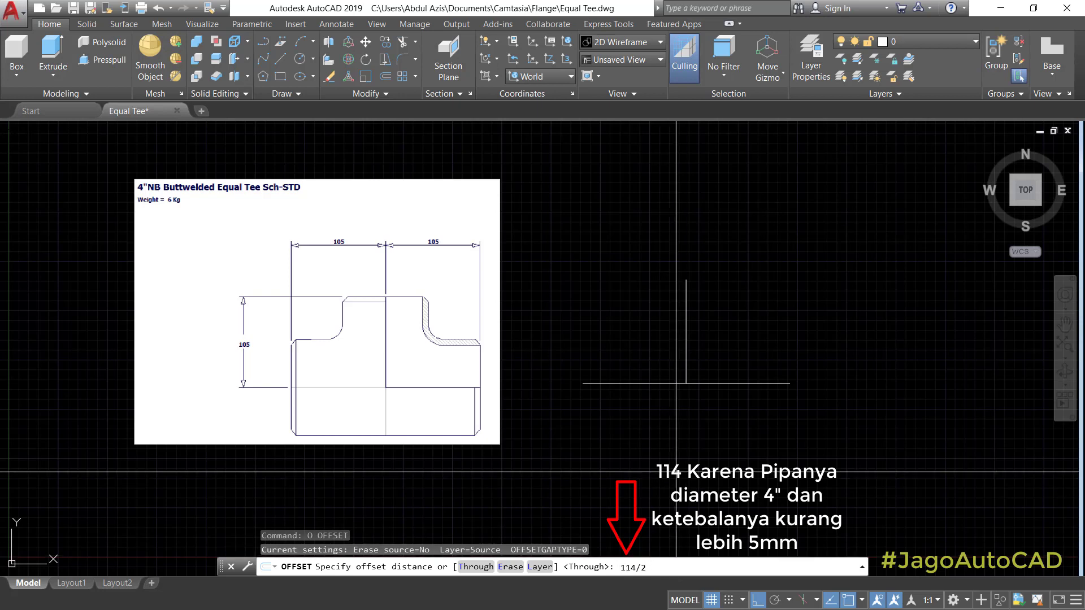
key("Return")
left_click(668, 385)
left_click(676, 421)
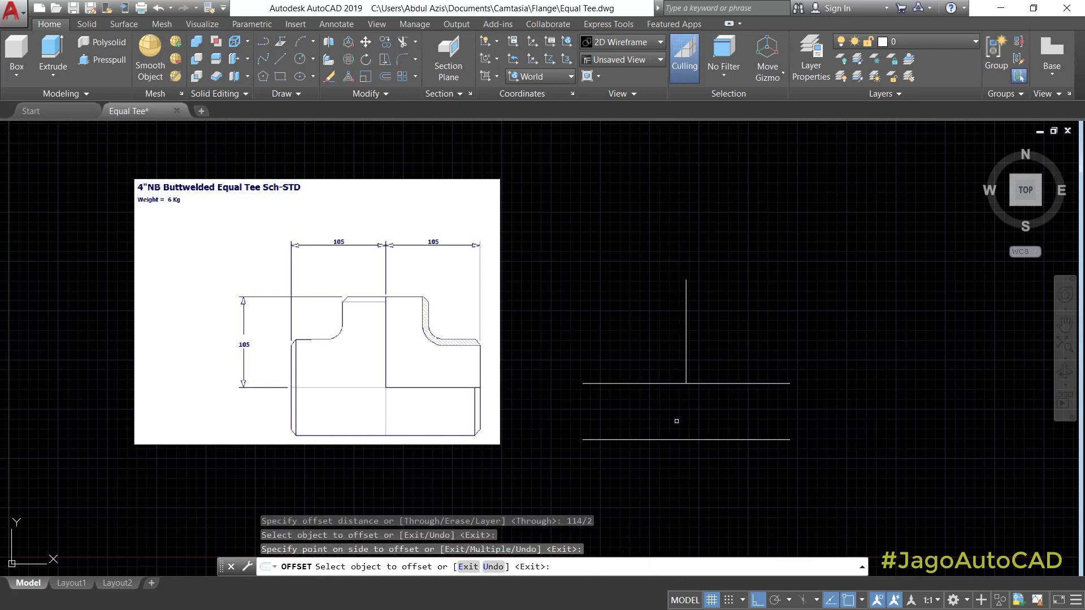
left_click(686, 328)
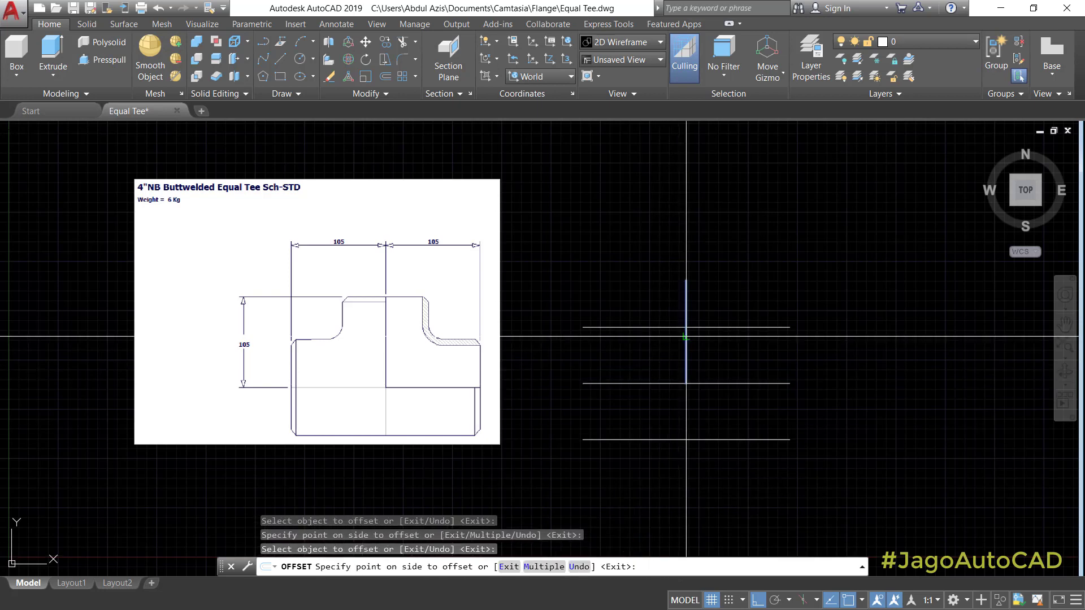
left_click(676, 349)
left_click(685, 349)
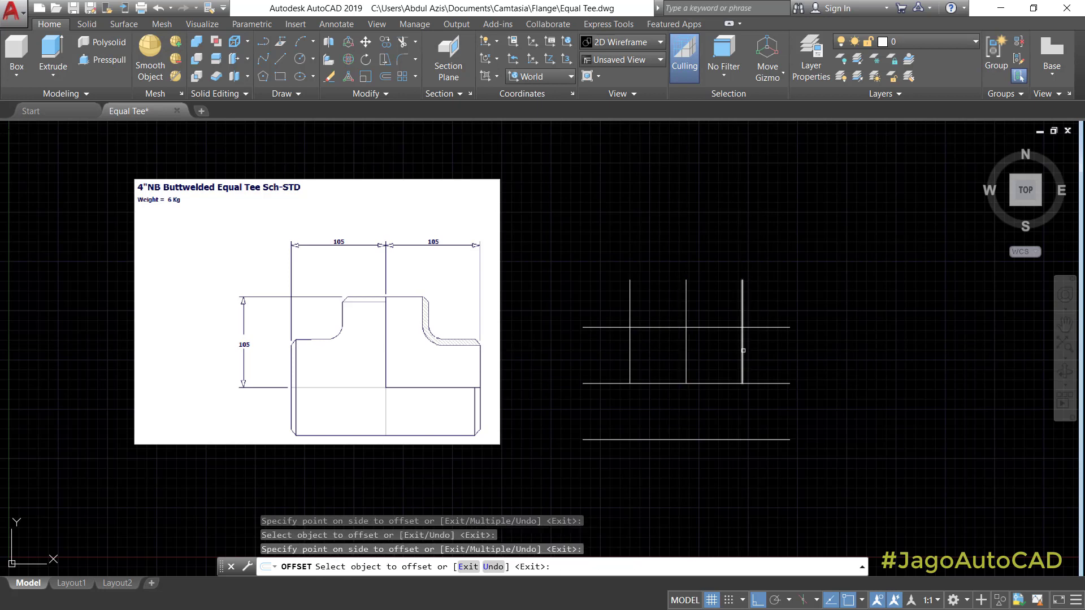
left_click(744, 351)
key("Escape")
key("Escape")
Trim the upper horizontal line between the two outer vertical lines.
type("tr")
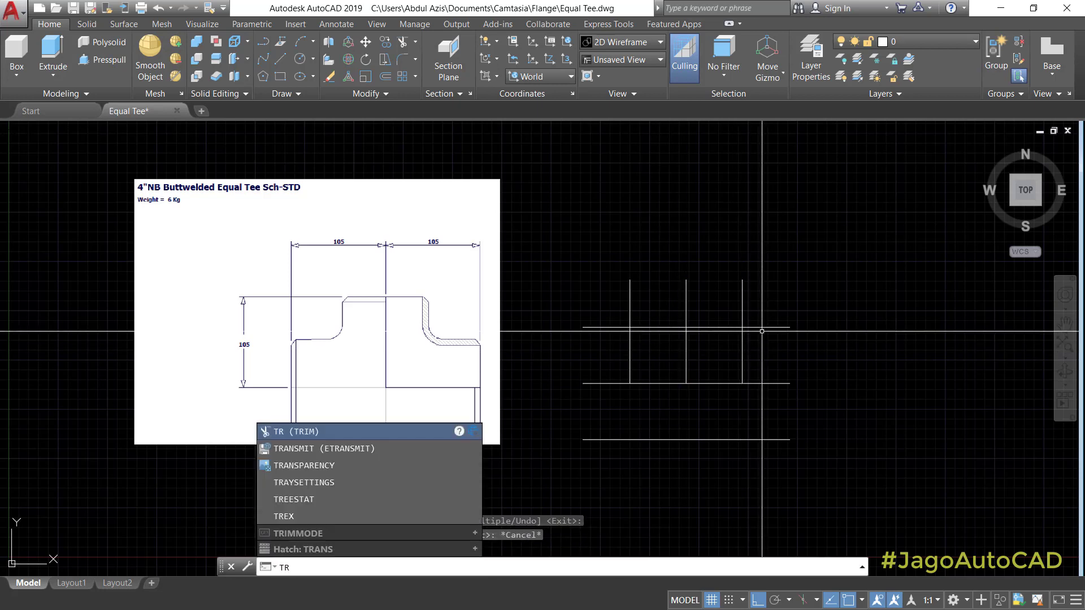
key("Return")
left_click(761, 305)
left_click(640, 342)
key("Return")
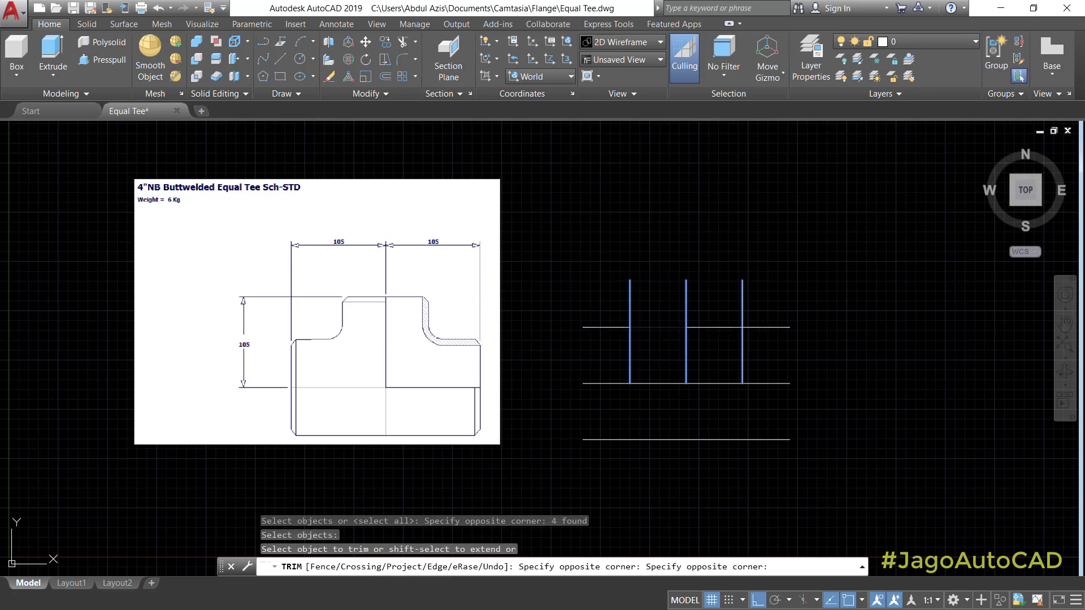
left_click(732, 339)
left_click(650, 317)
key("Escape")
key("Escape")
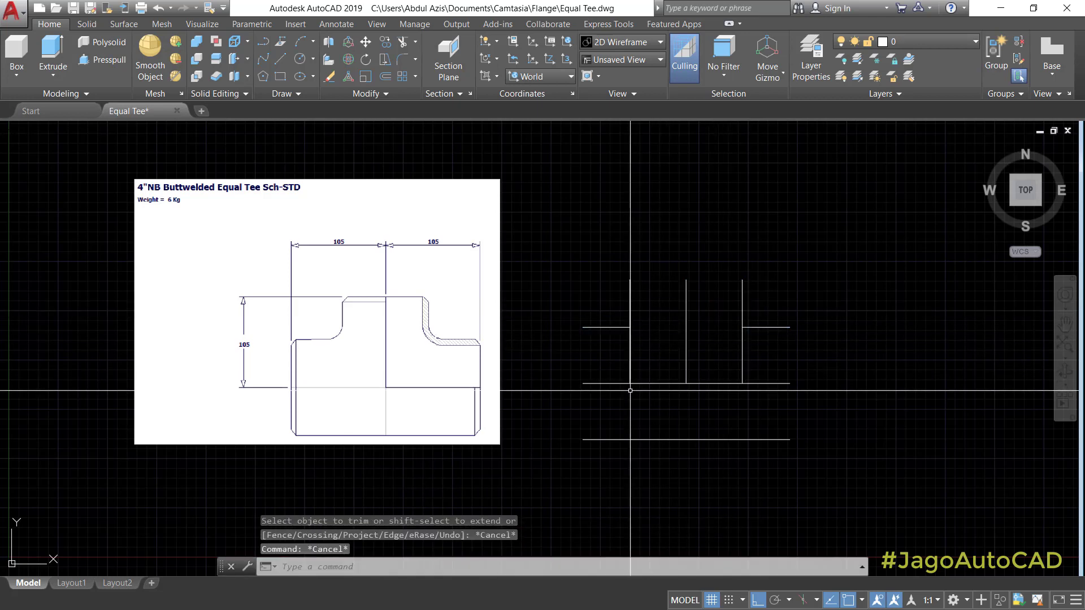
Trim the portions of the two outer vertical lines that extend below the upper horizontal segments.
key("Return")
left_click(753, 322)
left_click(706, 342)
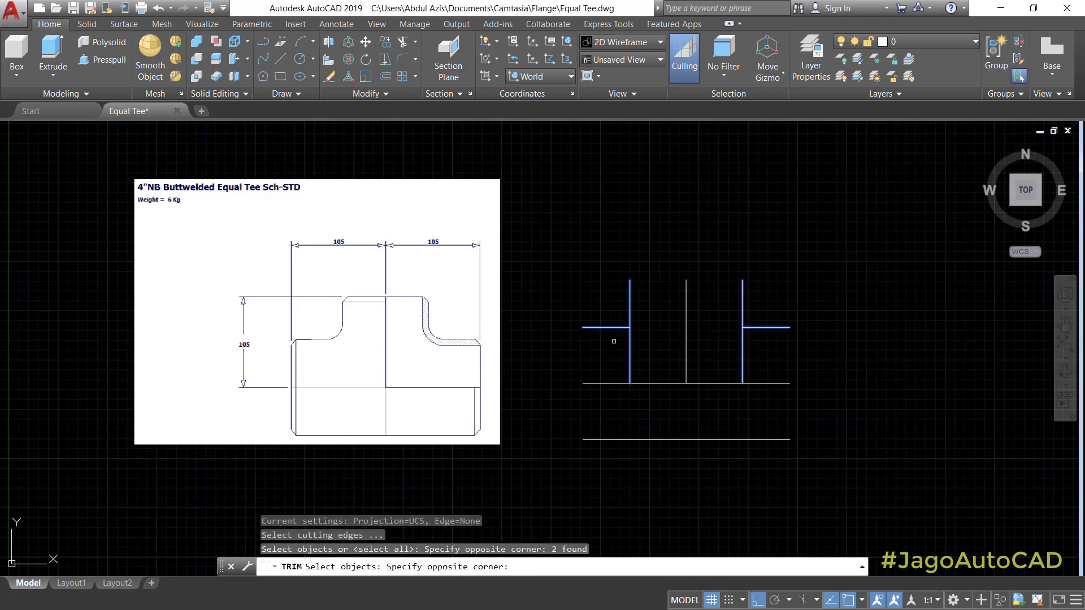
key("Return")
left_click(643, 363)
left_click(614, 351)
left_click(729, 350)
left_click(749, 368)
key("Escape")
key("Escape")
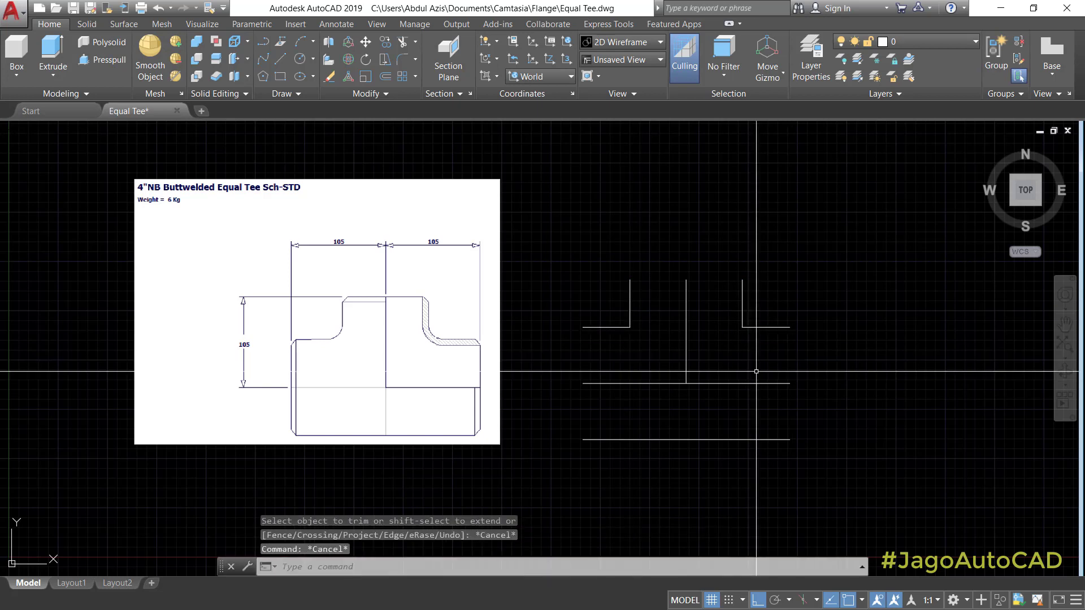
Close the tee outline with lines across the right end, the left end and the top of the branch.
type("l")
key("Return")
left_click(789, 440)
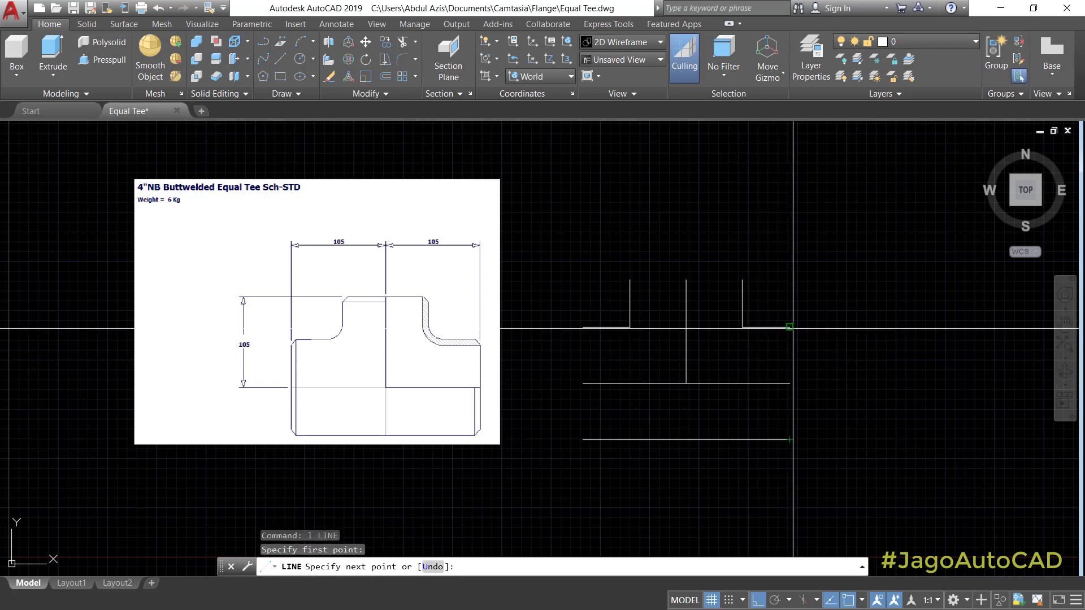
left_click(790, 326)
key("Return")
key("Return")
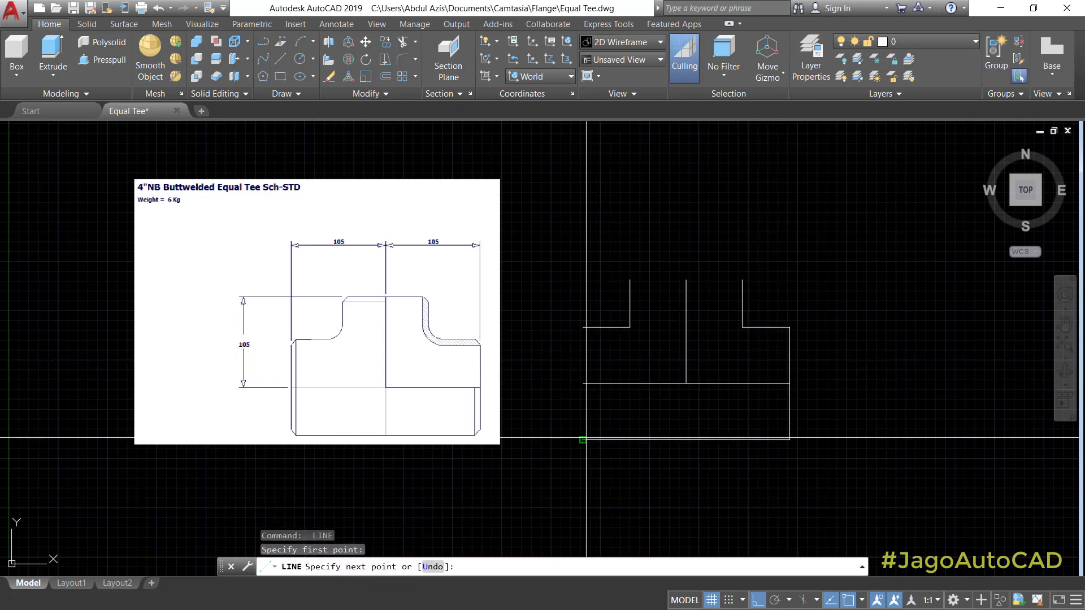
left_click(583, 327)
key("Return")
key("Return")
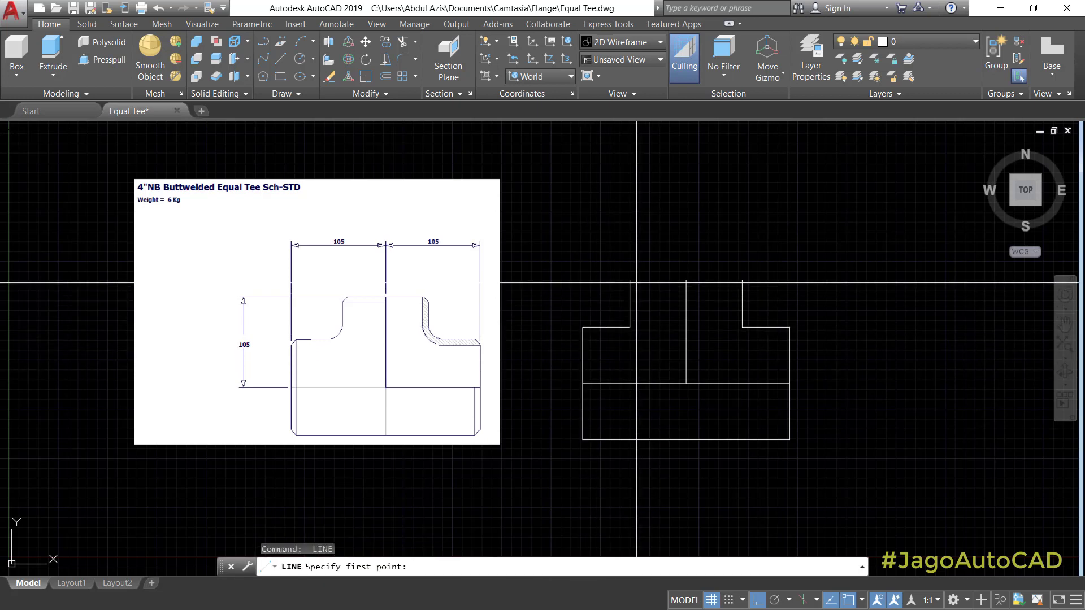
left_click(631, 281)
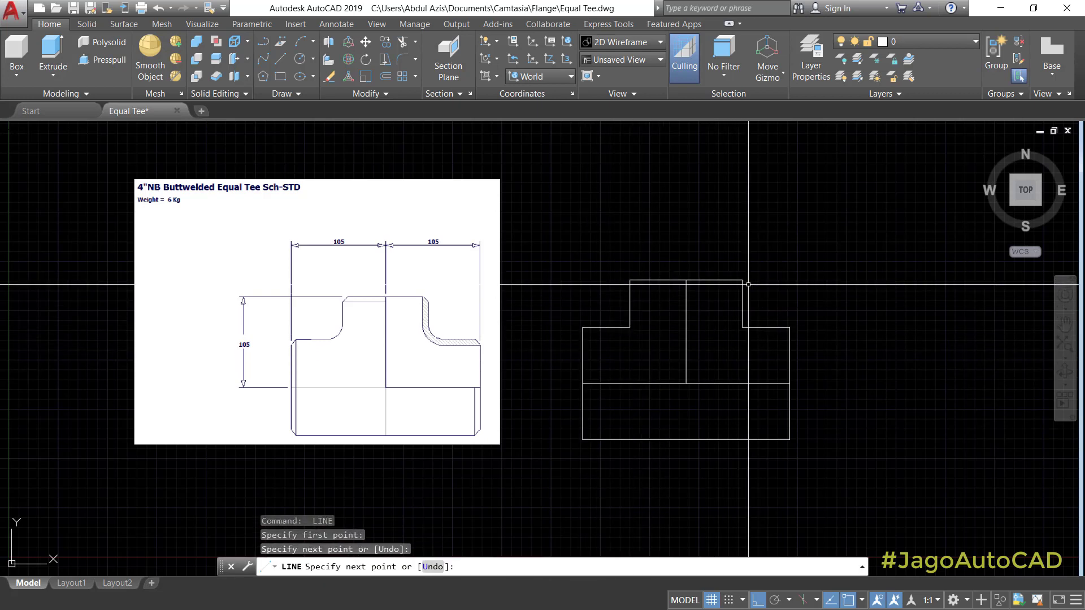
key("Escape")
Stretch the right end of the horizontal centre line 5 mm outward past the tee outline.
type("s")
key("Return")
left_click(806, 363)
left_click(768, 407)
key("Return")
left_click(819, 401)
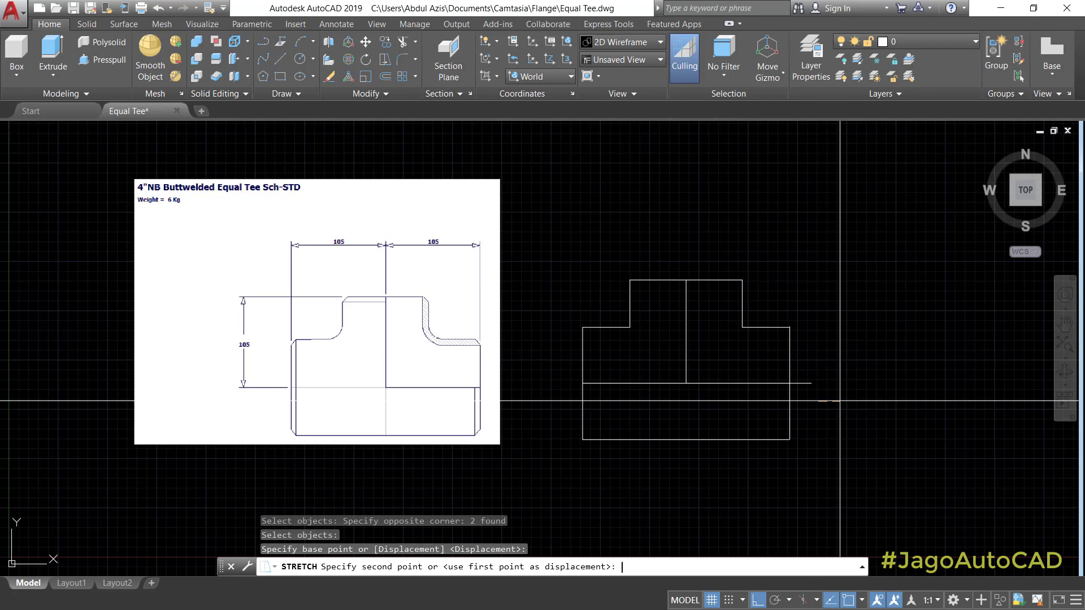
type("5")
key("Return")
Stretch the left end of the horizontal centre line 5 mm outward past the tee outline.
left_click(611, 369)
left_click(571, 402)
key("Return")
left_click(657, 401)
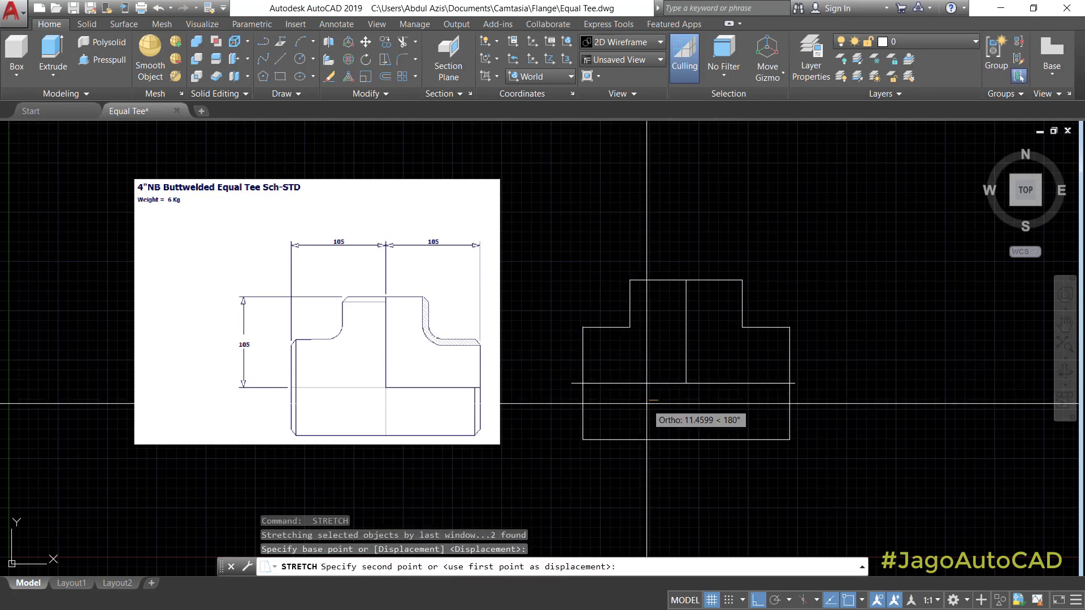
type("5")
key("Return")
Stretch the upper end of the vertical centre line 5 mm above the top of the branch.
left_click(705, 325)
left_click(678, 255)
key("Return")
left_click(727, 248)
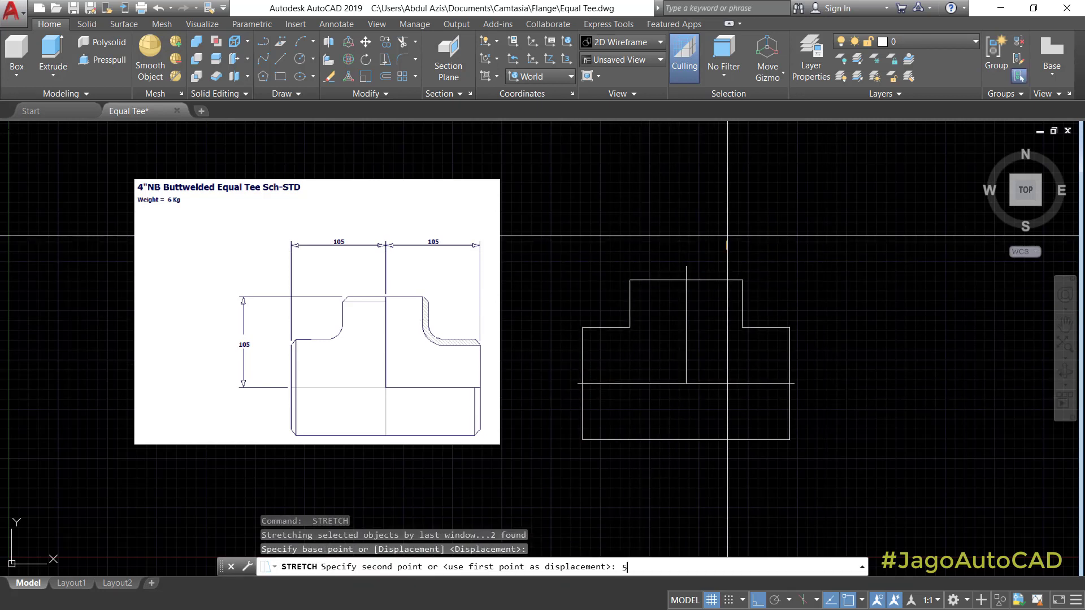
type("5")
key("Return")
key("Escape")
Switch the workspace to Drafting & Annotation.
left_click(713, 367)
left_click(669, 395)
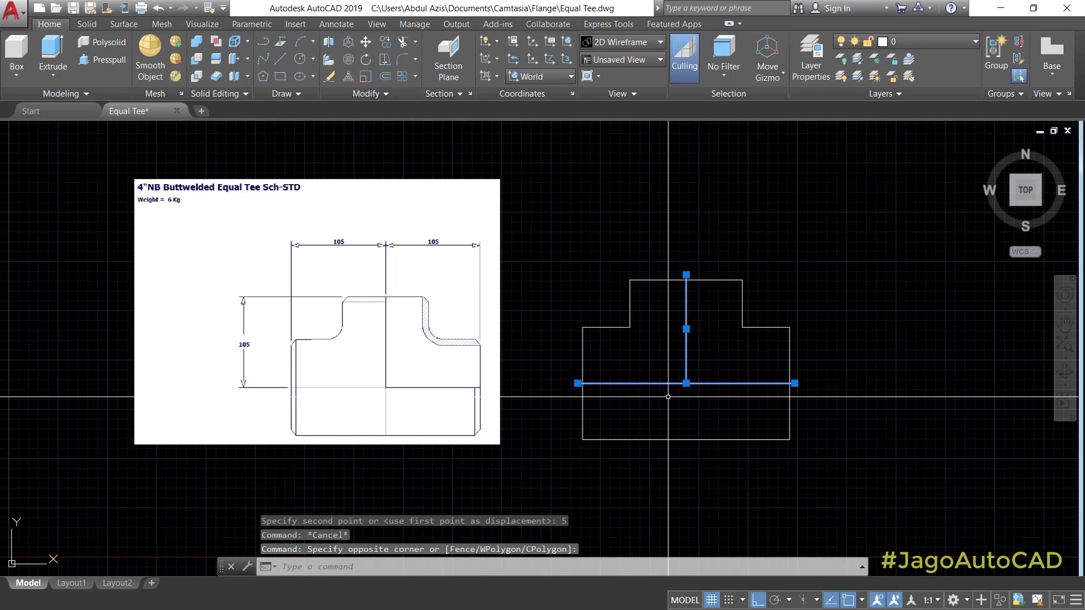
left_click(923, 44)
left_click(921, 47)
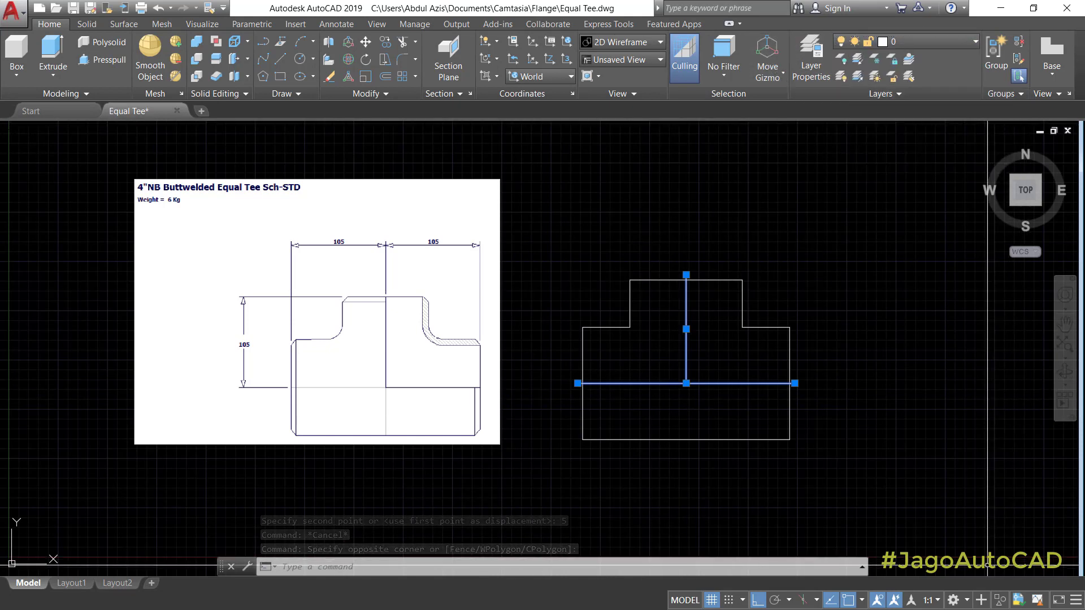
left_click(968, 601)
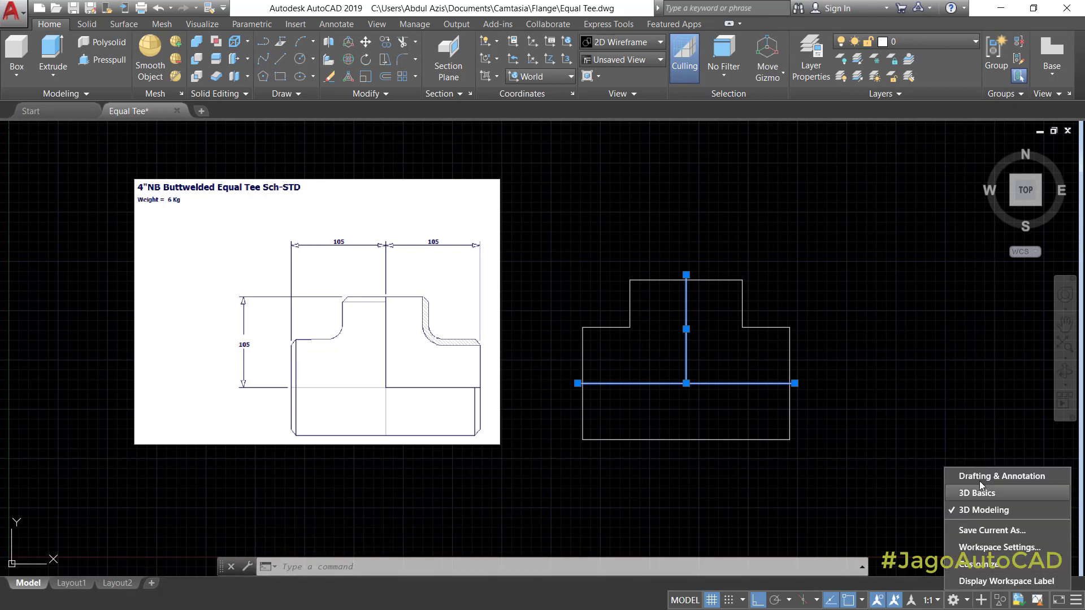
left_click(981, 478)
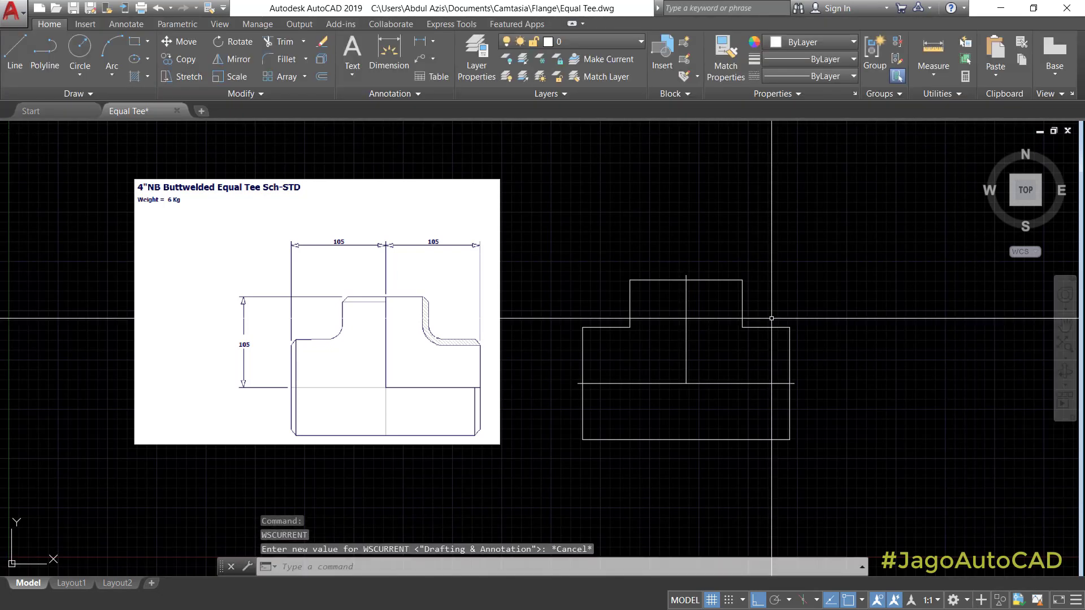
Set the colour of both centre lines to Red and their linetype to CENTER.
left_click(699, 375)
left_click(678, 391)
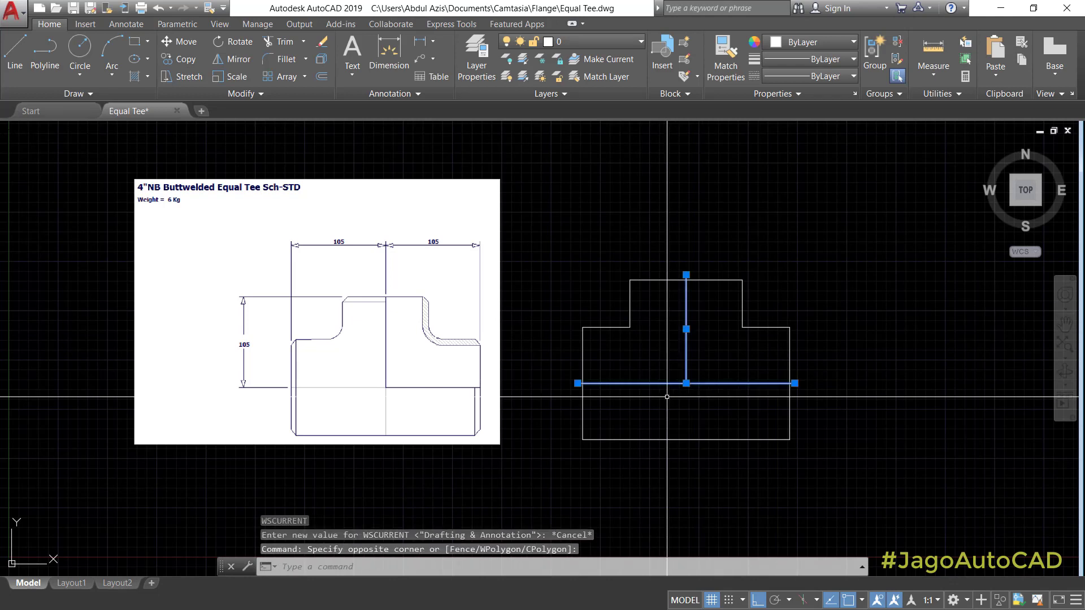
left_click(823, 43)
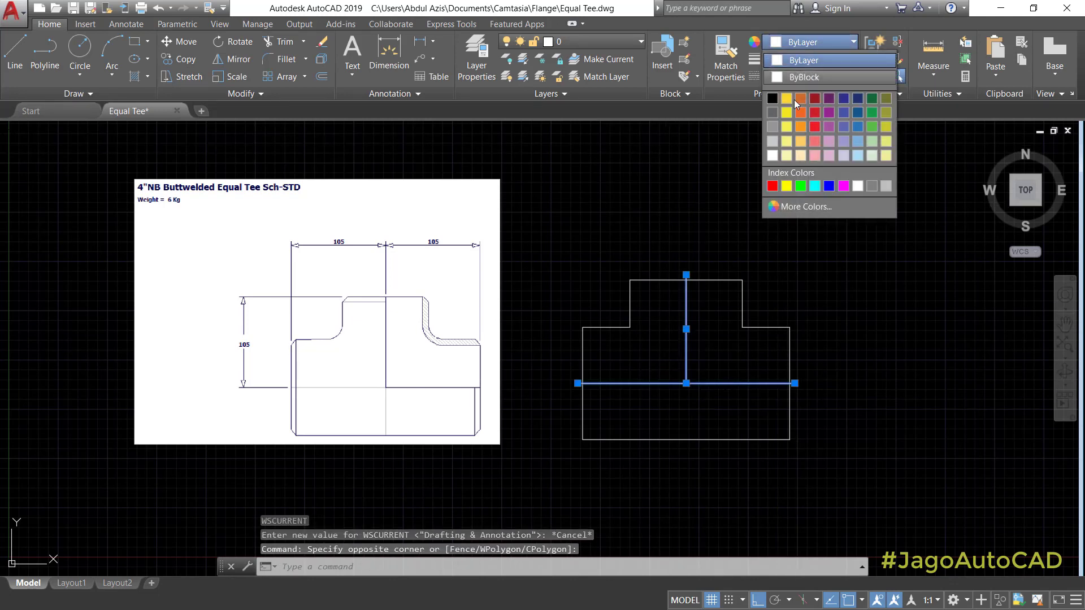
left_click(773, 186)
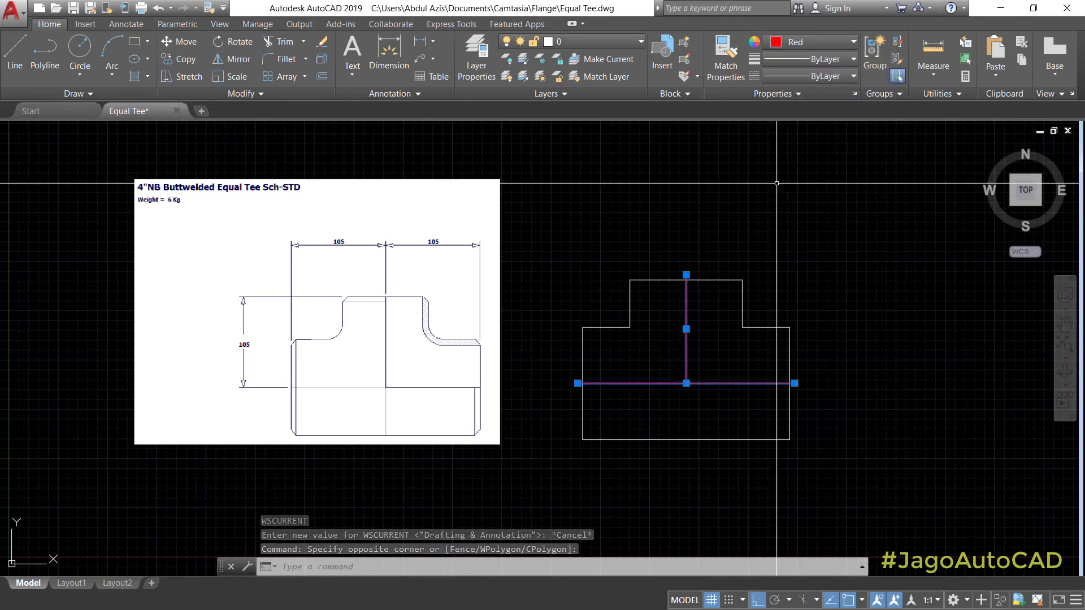
left_click(821, 77)
left_click(829, 126)
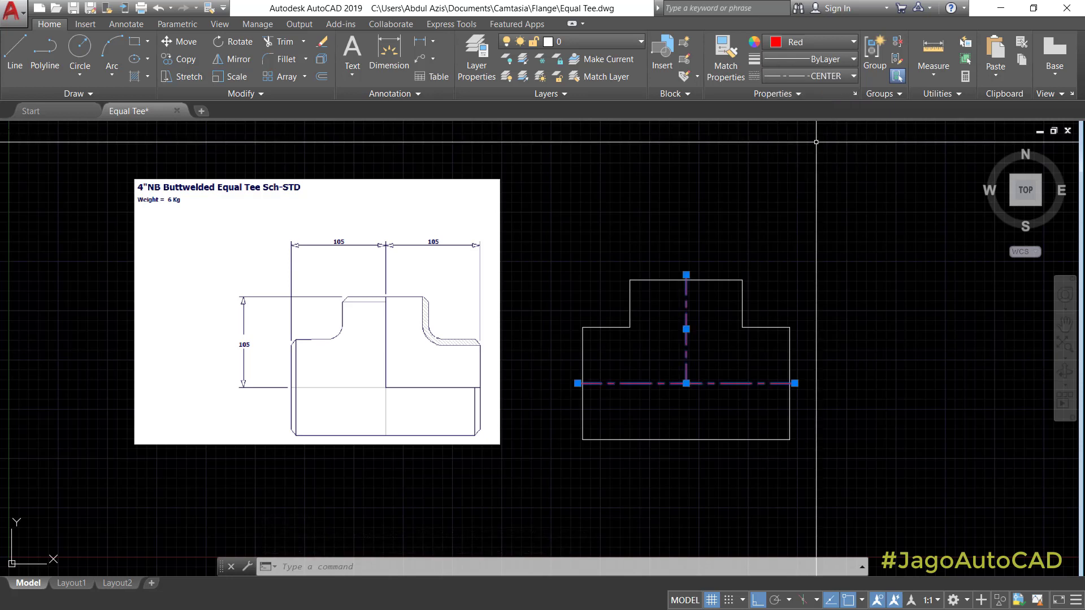
key("Escape")
key("Escape")
scroll(701, 380, "up", 2)
scroll(724, 357, "down", 2)
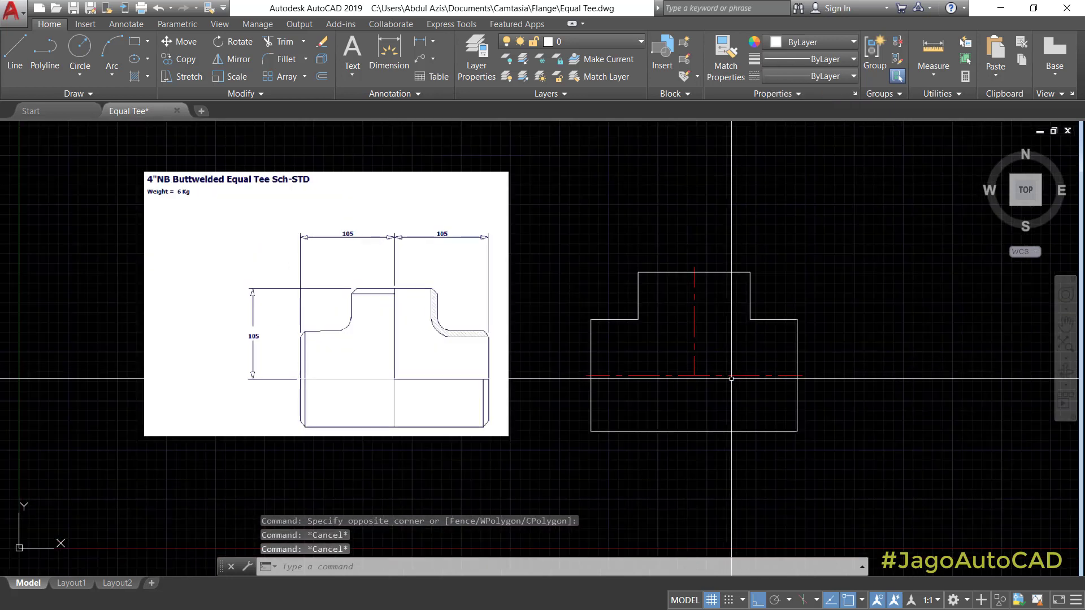
middle_click_drag(724, 363, 718, 321)
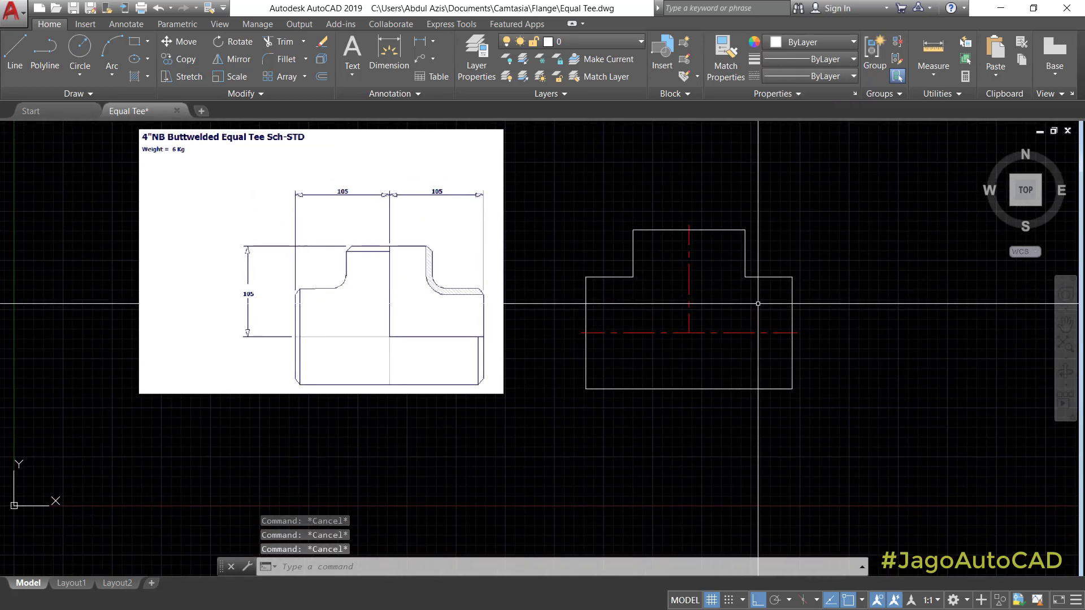
left_click(835, 256)
left_click(738, 300)
left_click(655, 265)
left_click(571, 288)
left_click(633, 370)
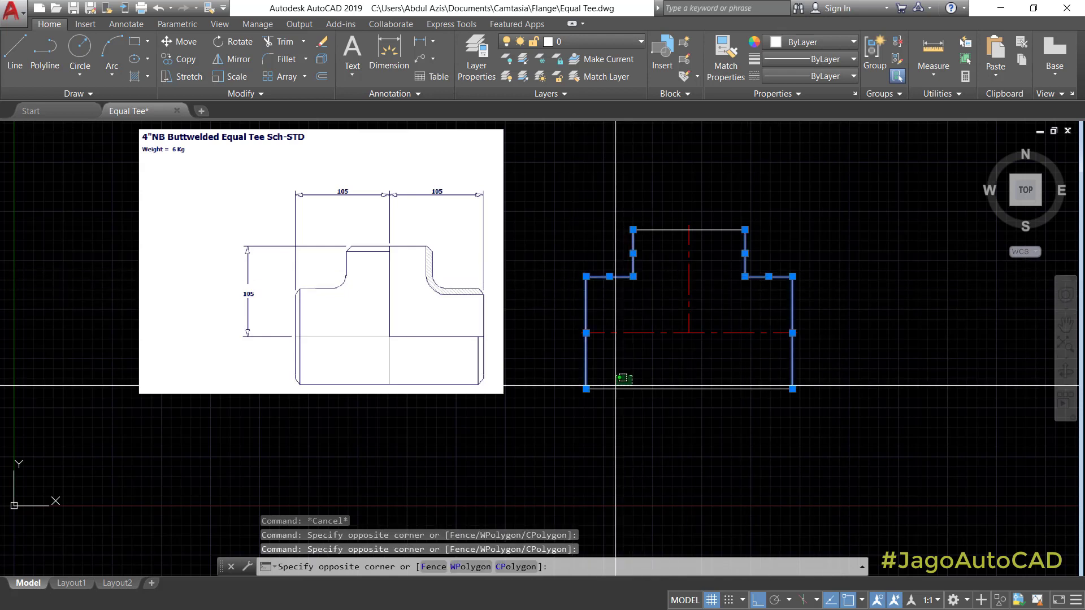
left_click(610, 403)
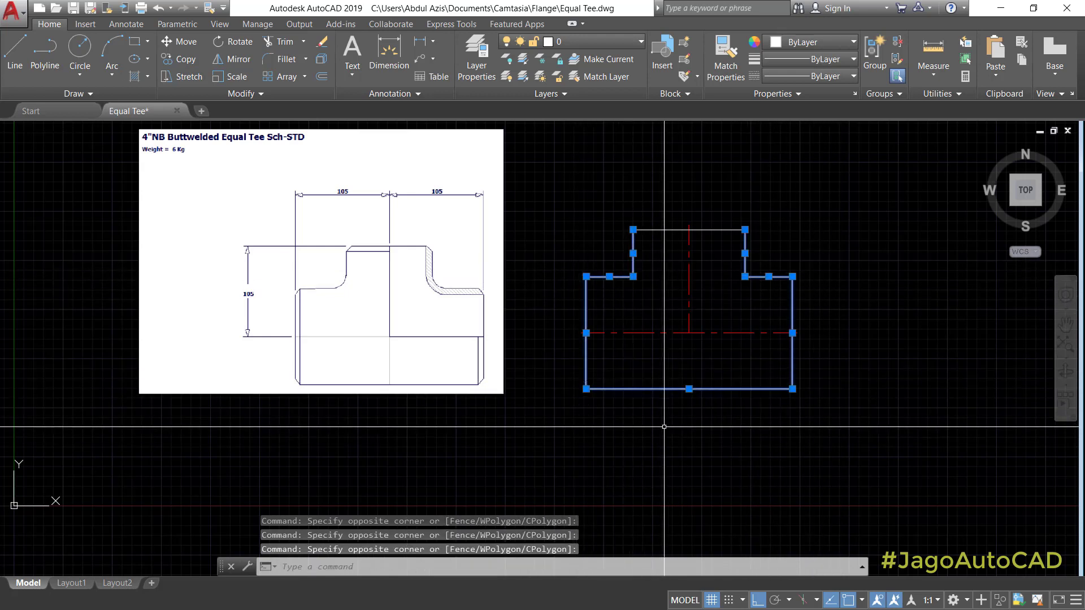
key("Escape")
key("Escape")
scroll(747, 280, "up", 2)
scroll(747, 281, "down", 2)
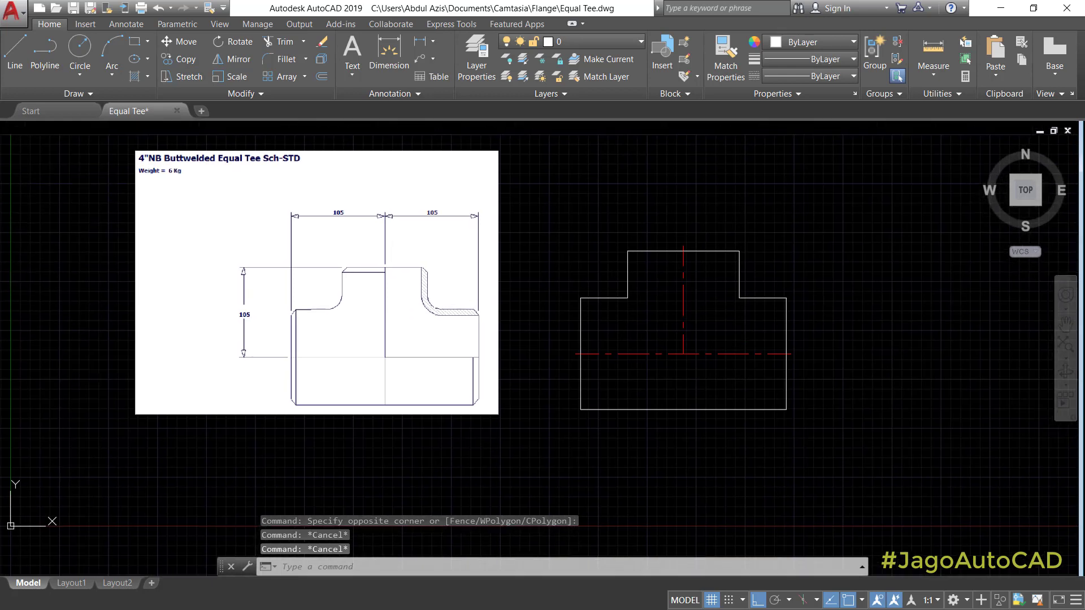
scroll(456, 305, "up", 2)
scroll(432, 305, "down", 2)
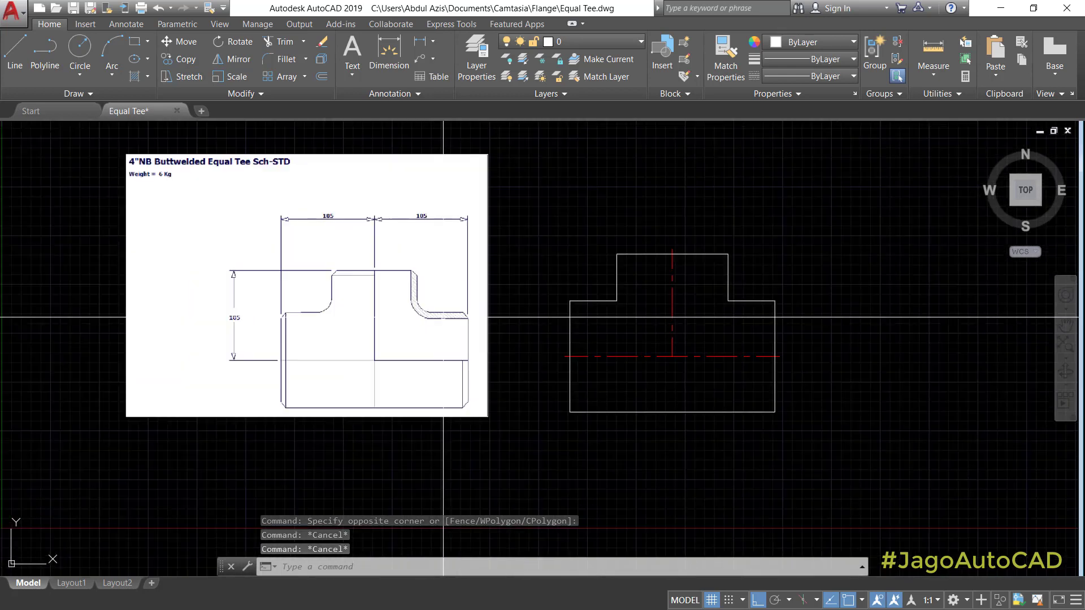
type("o")
key("Return")
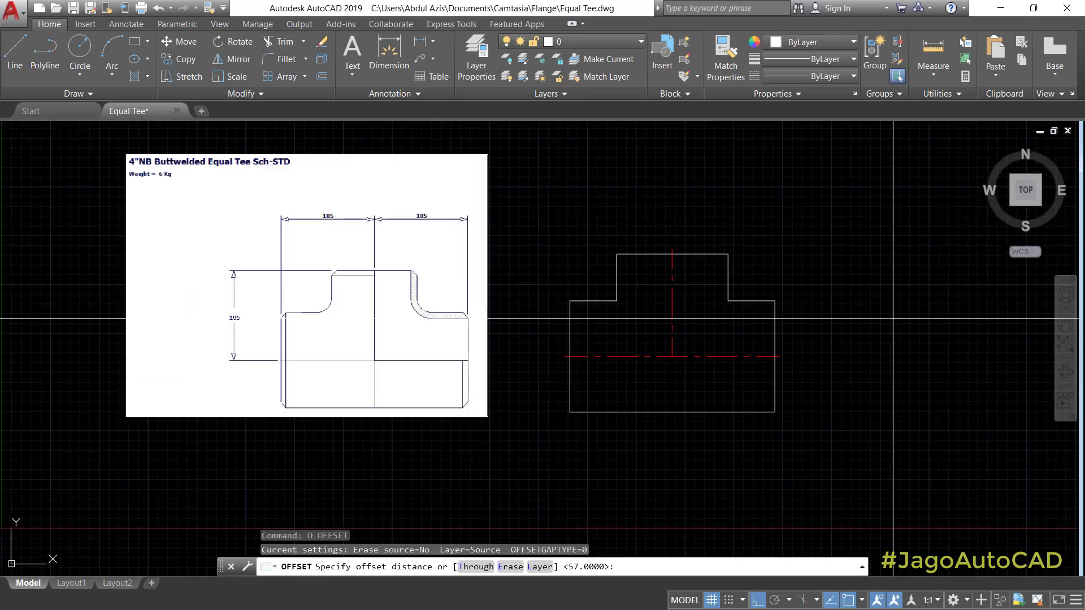
type("5")
key("Return")
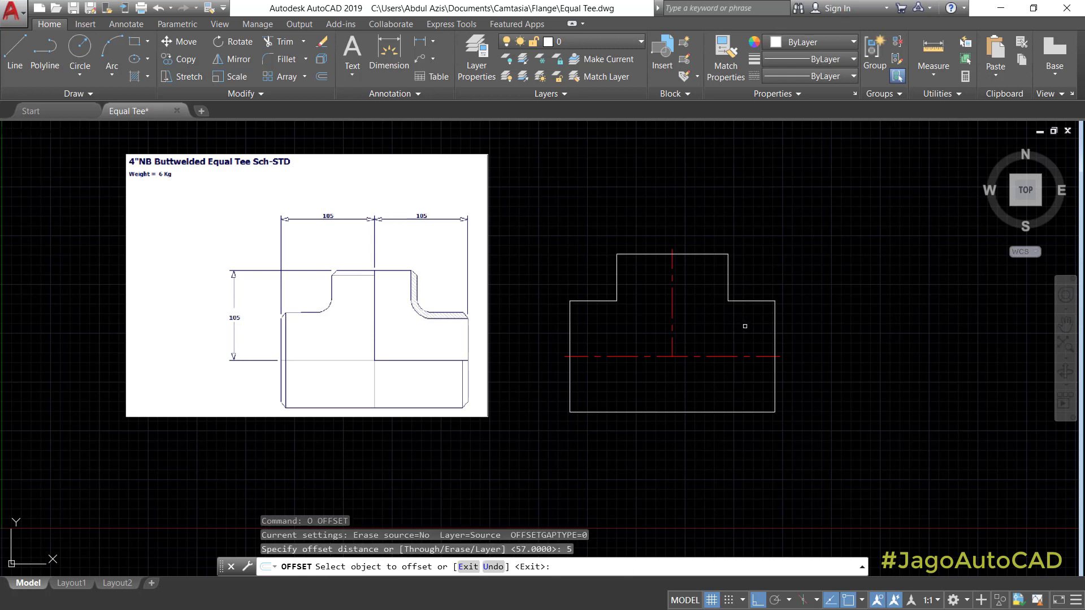
scroll(745, 326, "up", 2)
key("Escape")
key("Escape")
key("Escape")
scroll(737, 327, "down", 2)
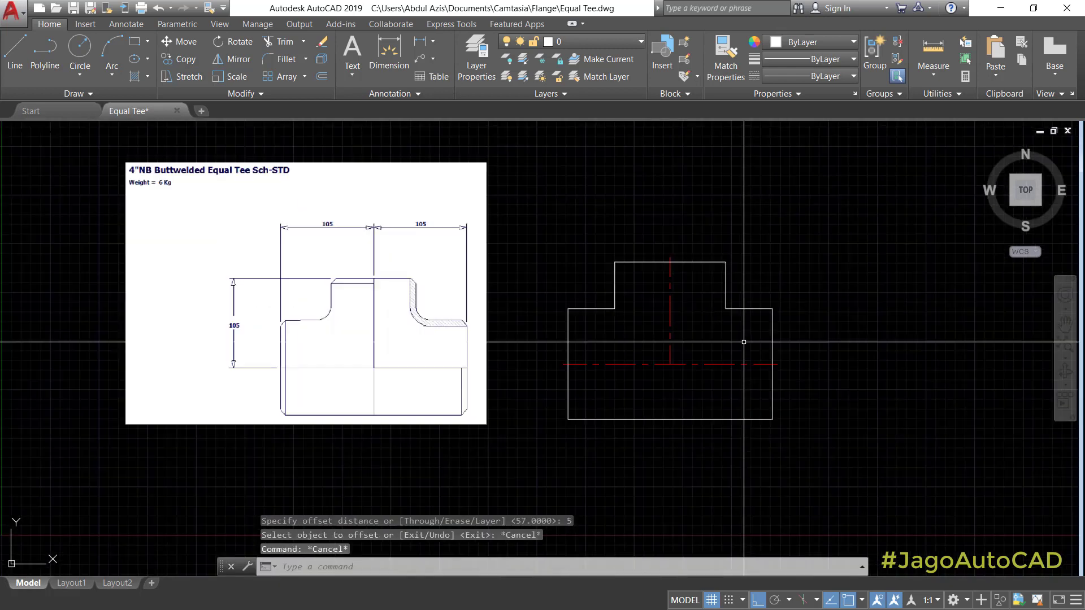
Fillet the inner corner between the branch's right side and the run's upper right edge with a radius of 5.
scroll(736, 327, "up", 2)
type("f")
key("Return")
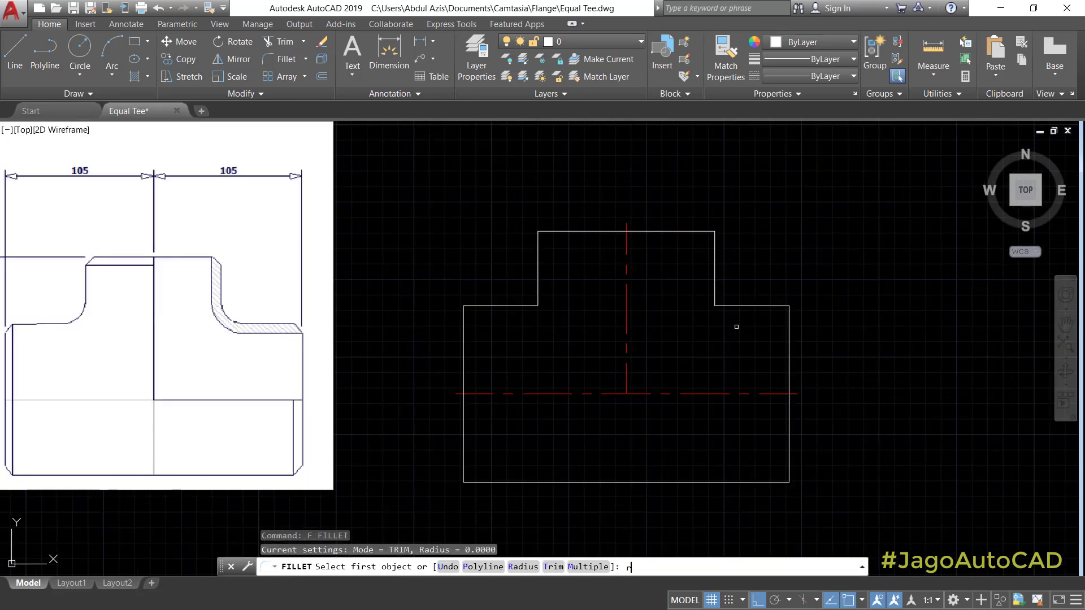
type("r")
key("Return")
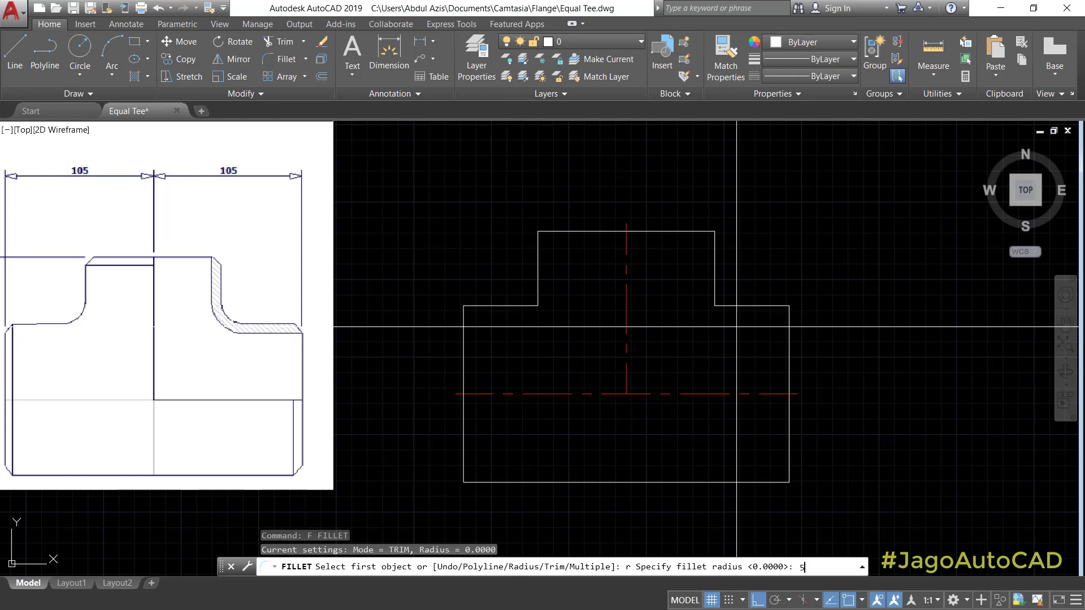
type("5")
key("Return")
left_click(730, 306)
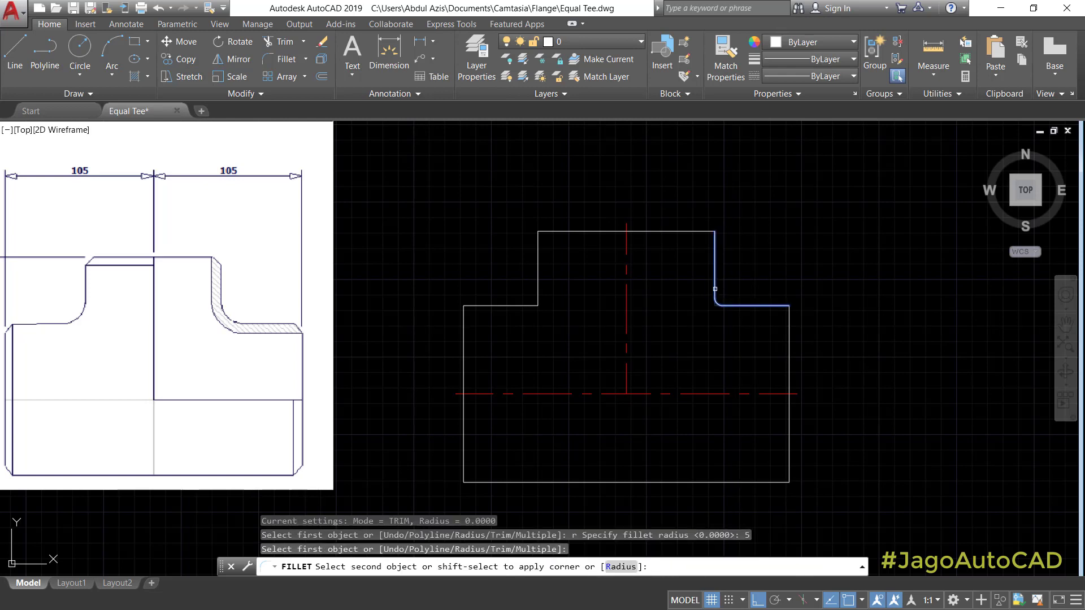
left_click(714, 289)
left_click(736, 301)
left_click(721, 324)
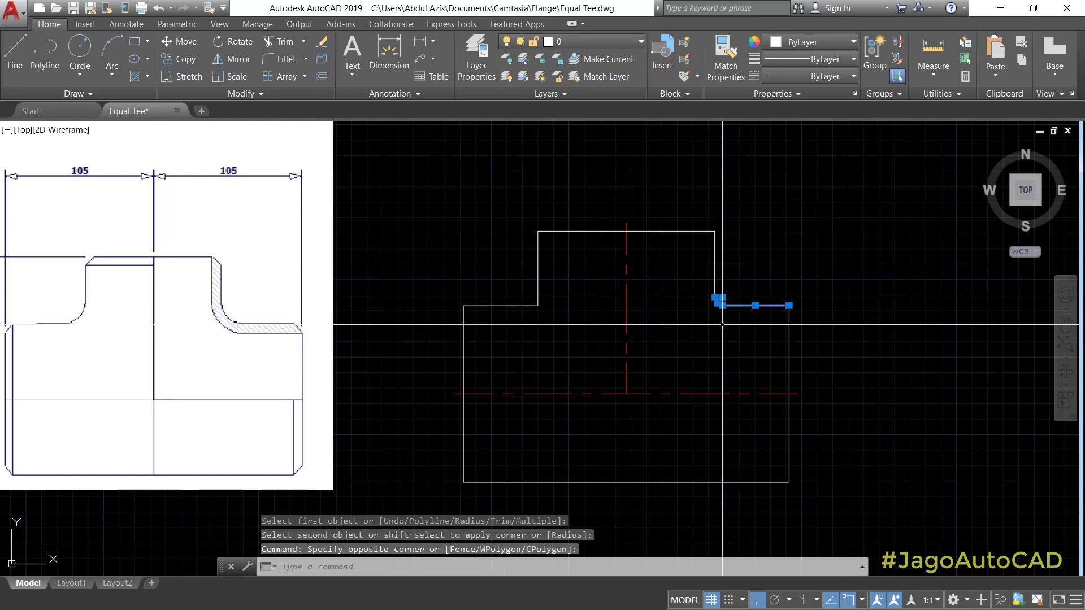
key("Escape")
key("Escape")
Offset the run's upper right edge, the fillet arc and the branch's right side inward by 5 to form the wall thickness.
type("o")
key("Return")
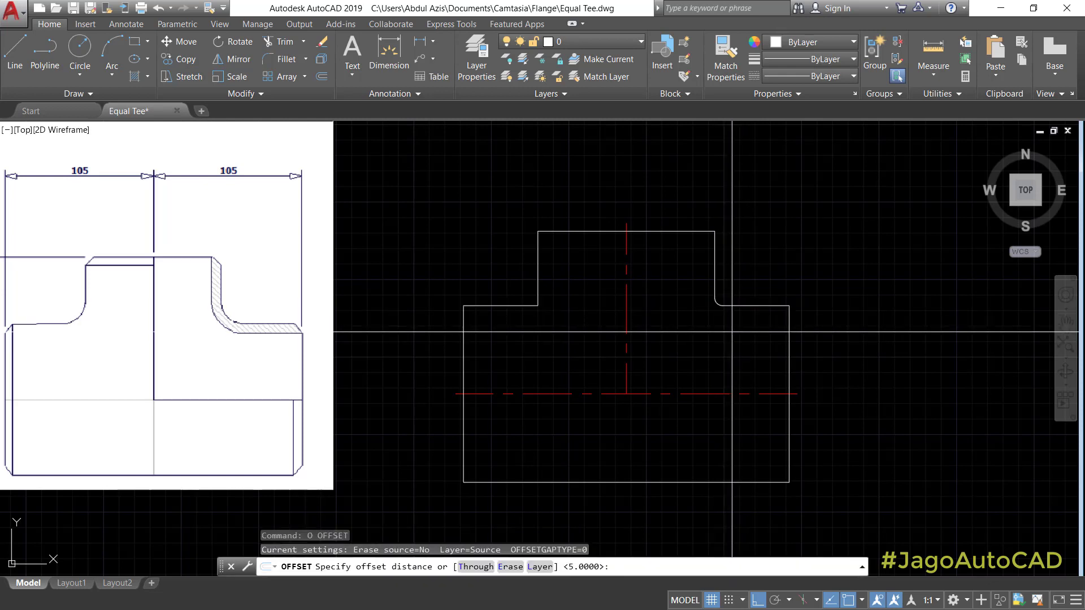
key("Return")
left_click(735, 306)
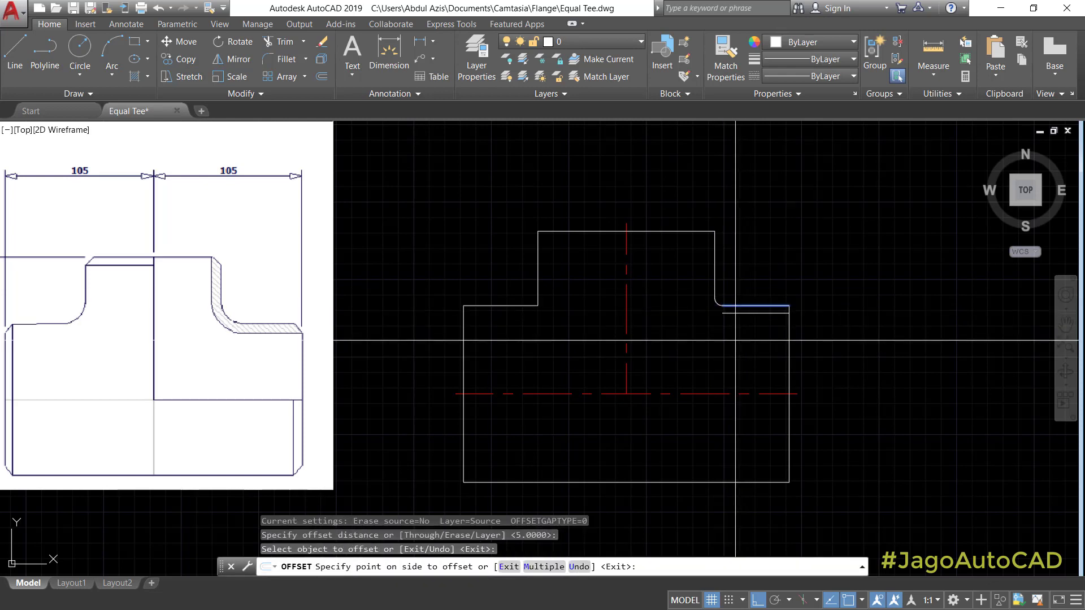
left_click(727, 320)
scroll(726, 318, "up", 2)
left_click(722, 288)
left_click(718, 271)
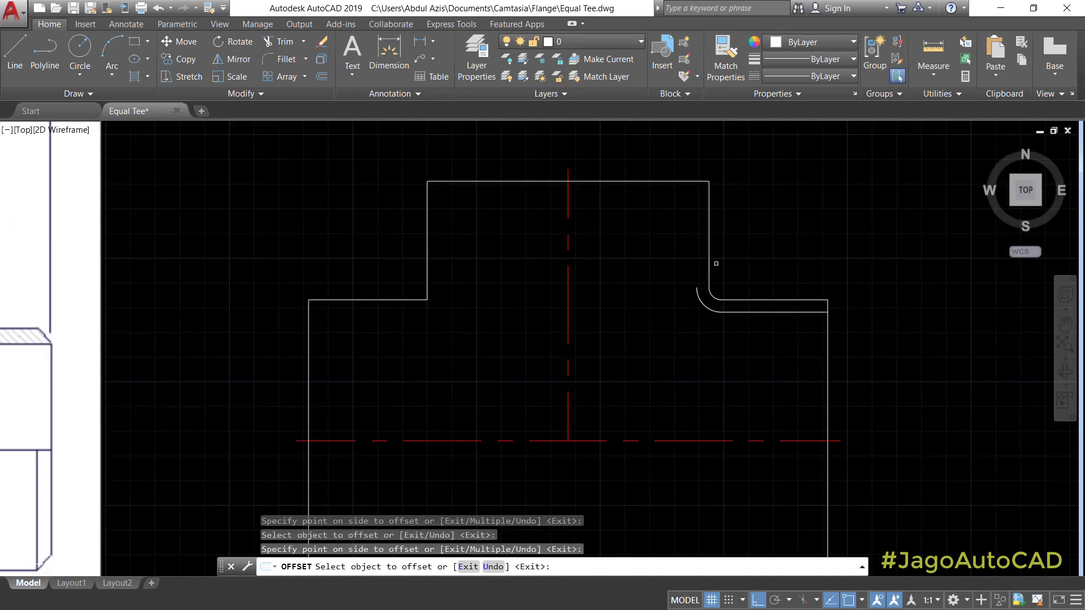
scroll(760, 353, "down", 4)
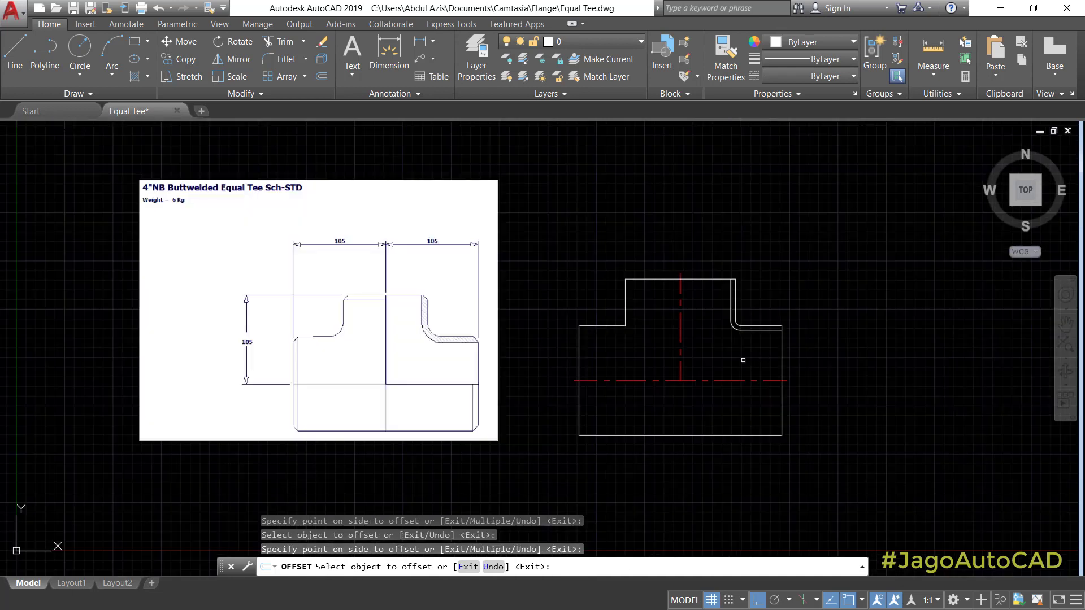
key("Escape")
key("Escape")
scroll(746, 362, "up", 3)
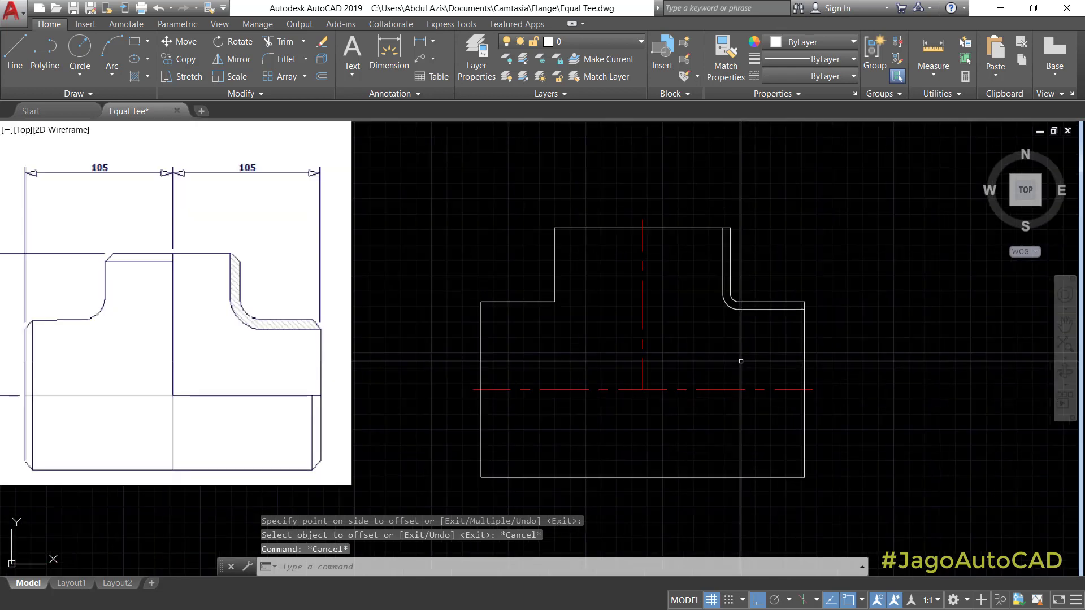
scroll(754, 369, "down", 3)
scroll(760, 350, "up", 2)
type("cha")
key("Return")
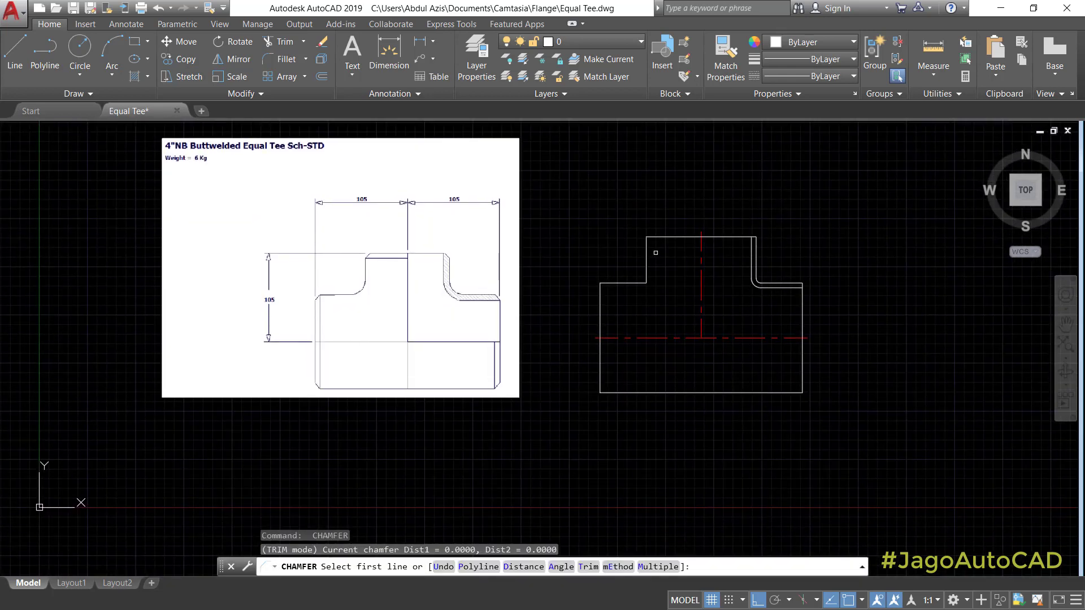
left_click(643, 248)
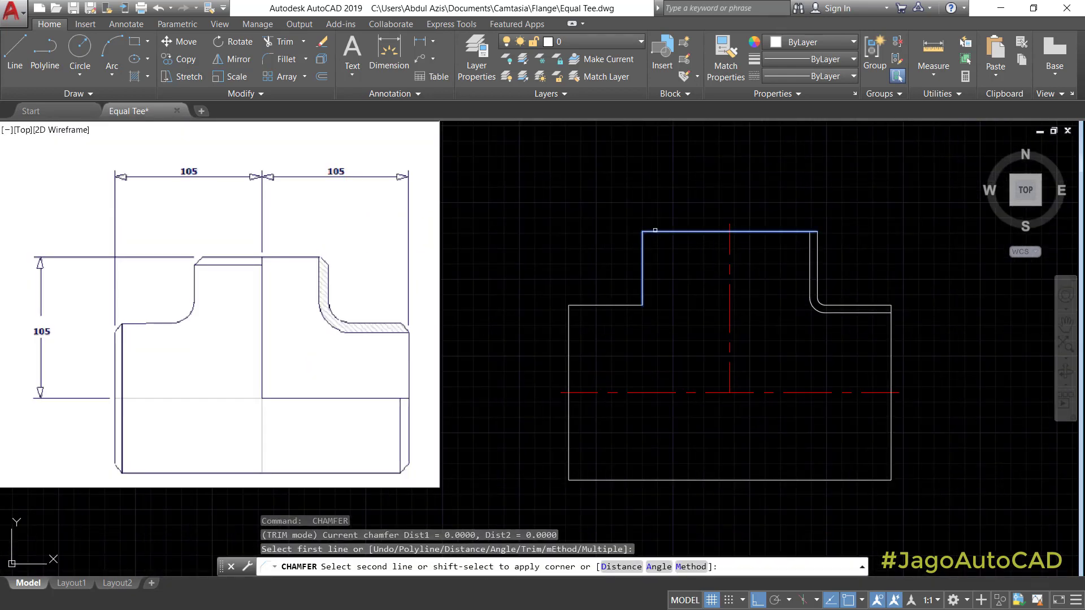
scroll(652, 231, "up", 5)
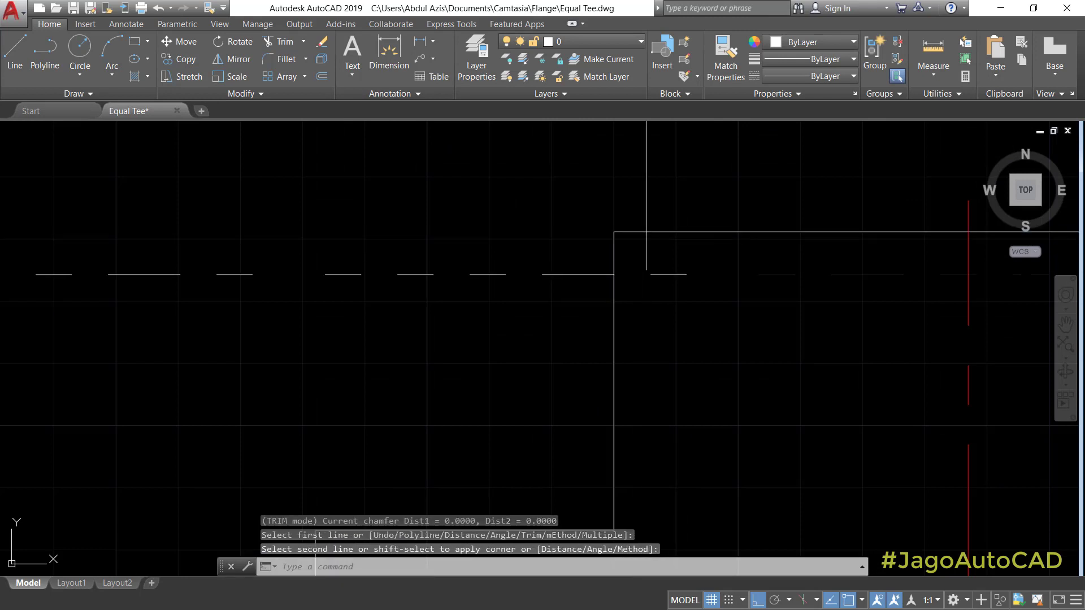
key("Escape")
key("Escape")
Chamfer the branch's upper left corner with both distances set to 5.
type("ch")
key("Return")
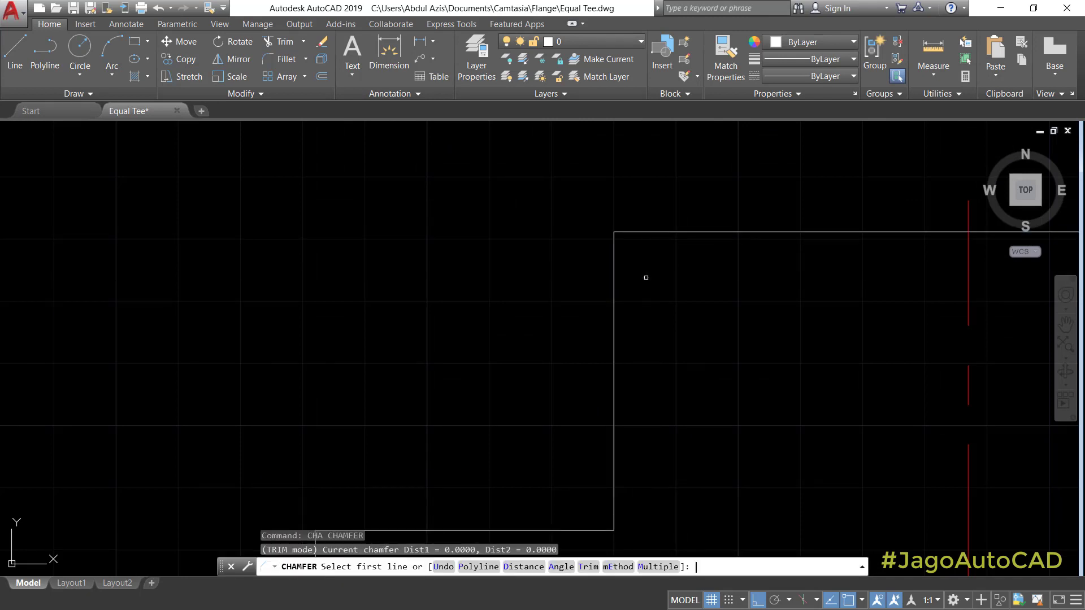
scroll(646, 277, "down", 5)
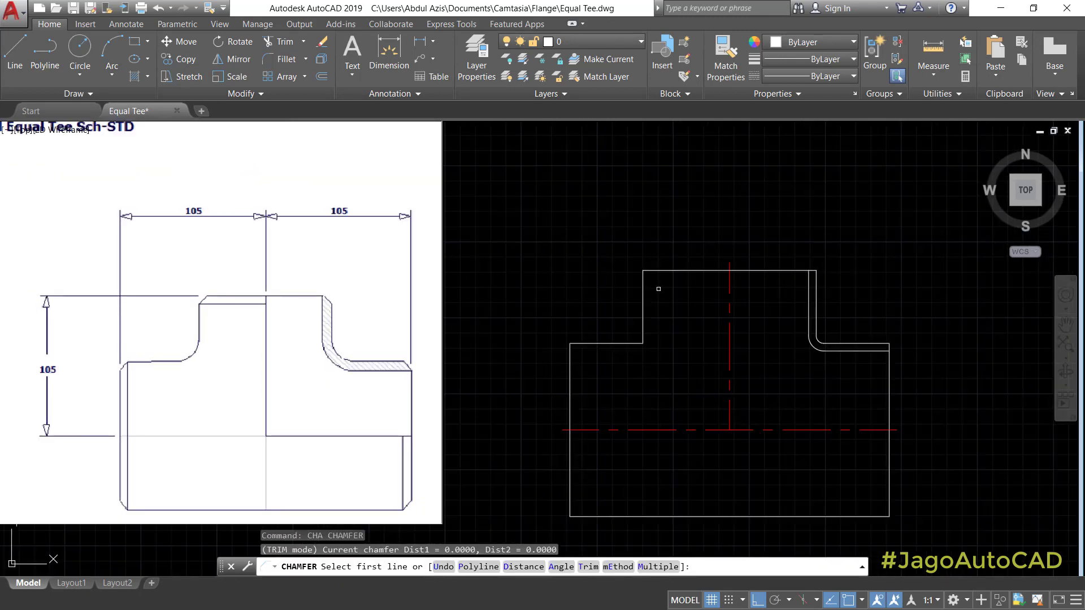
type("d")
key("Return")
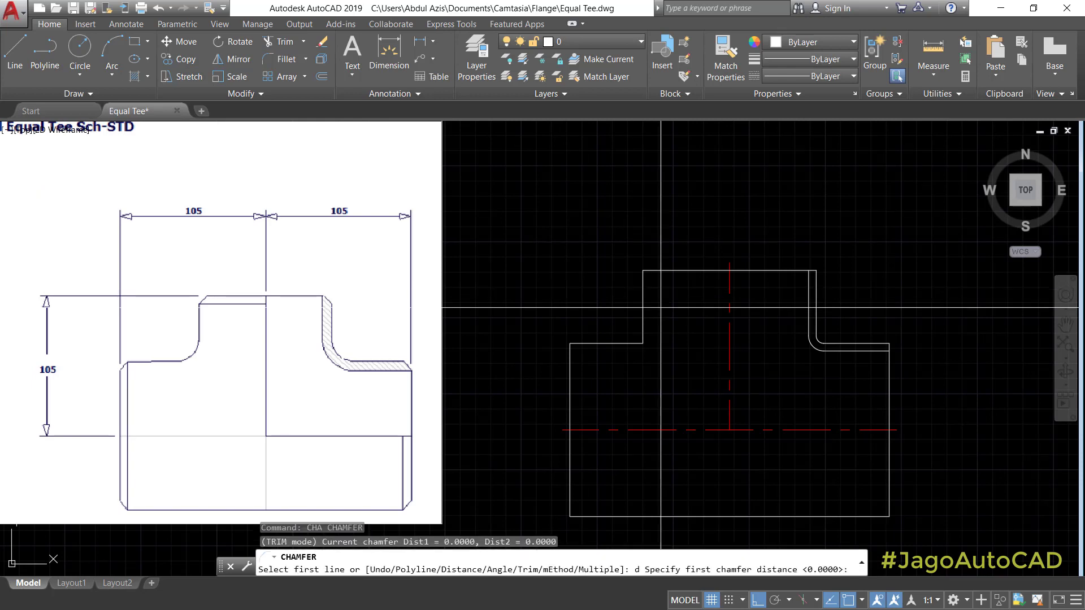
type("5")
key("Return")
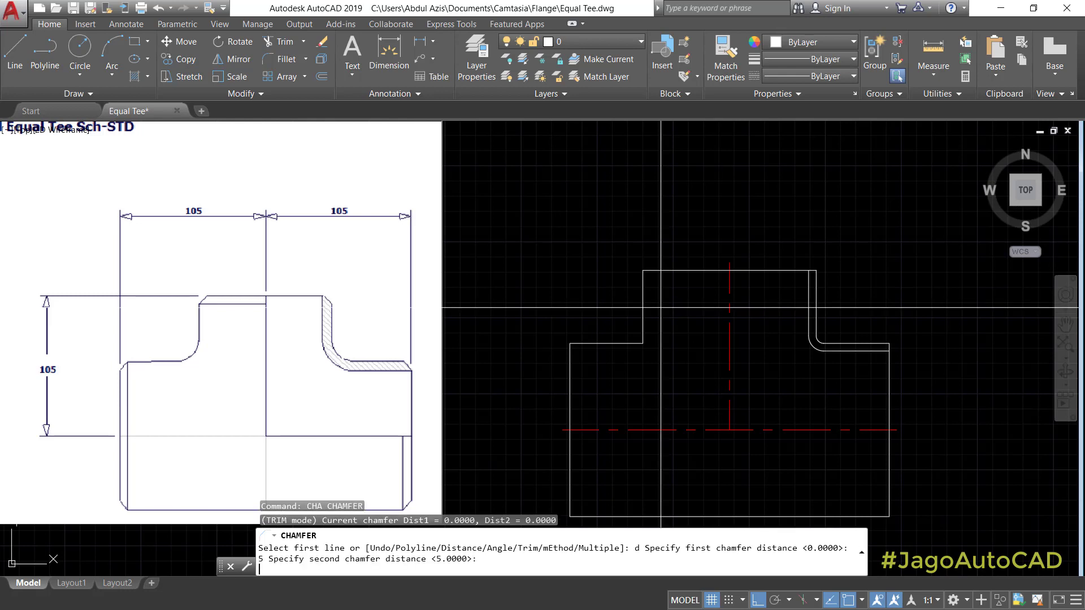
key("Return")
scroll(644, 276, "up", 2)
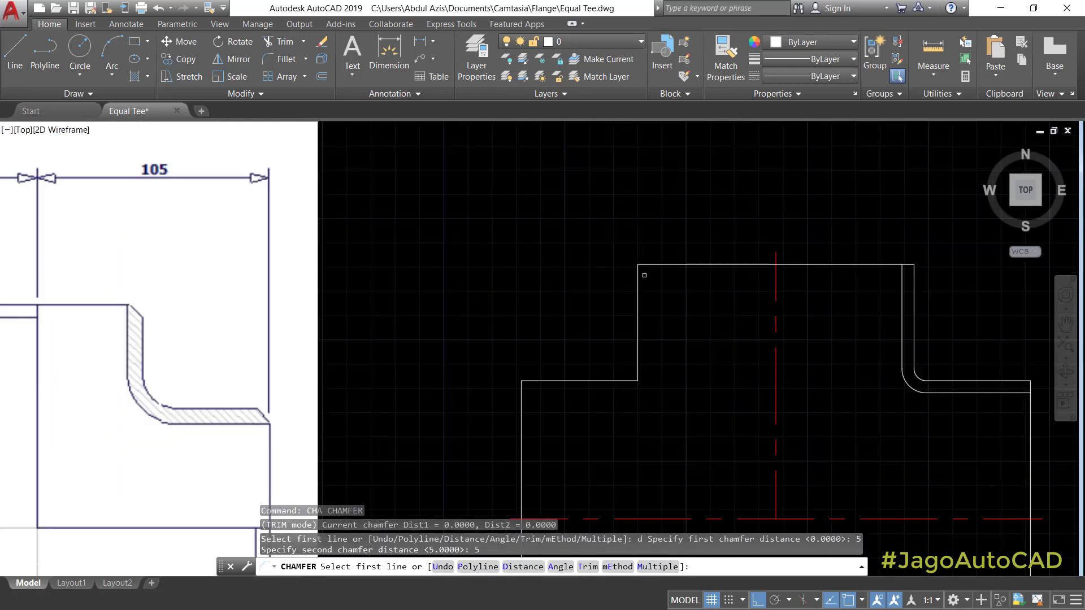
left_click(638, 274)
scroll(649, 333, "down", 3)
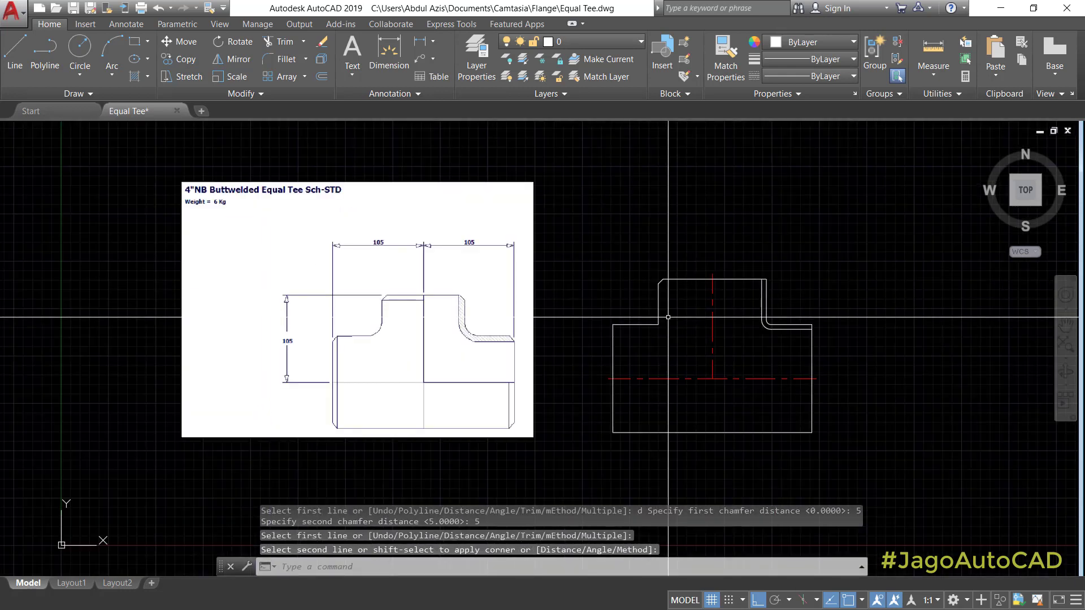
Chamfer the upper and lower corners of the run's left end with the same 5 by 5 distances.
key("Return")
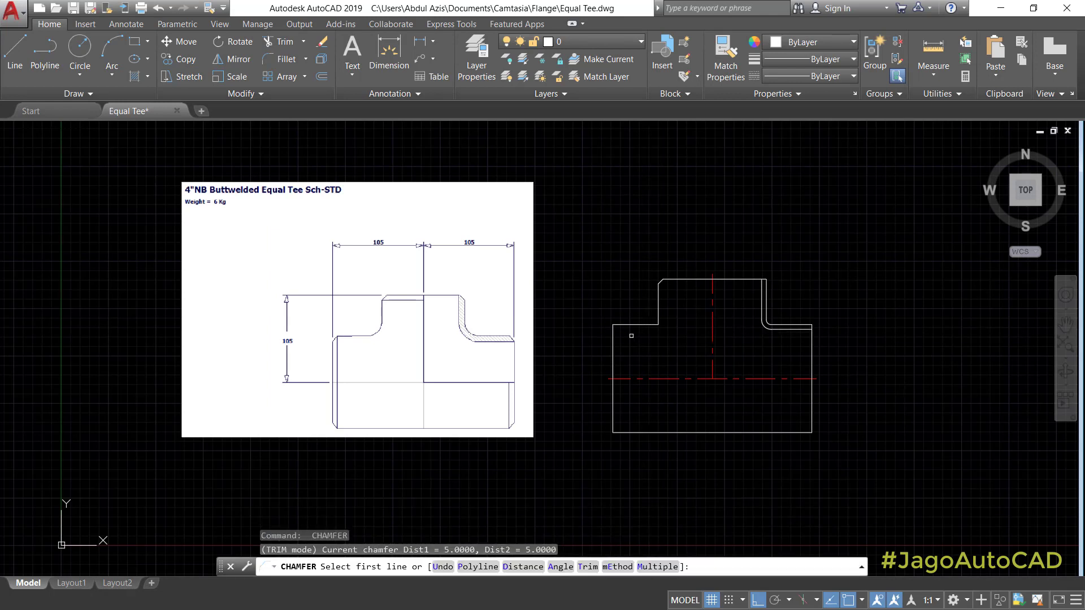
left_click(627, 327)
left_click(627, 326)
left_click(614, 335)
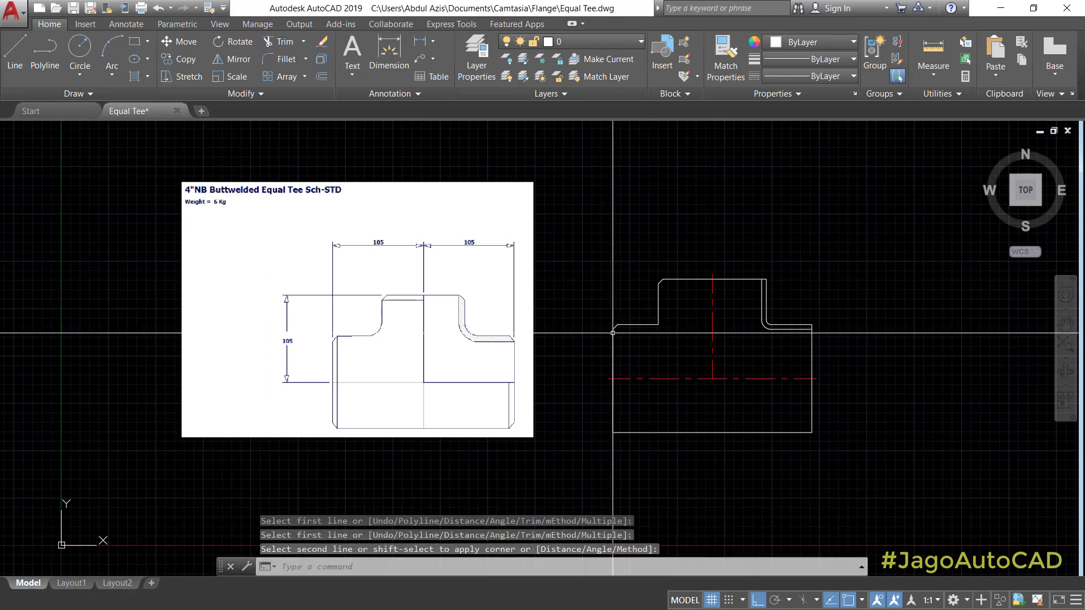
key("Return")
left_click(612, 416)
left_click(623, 432)
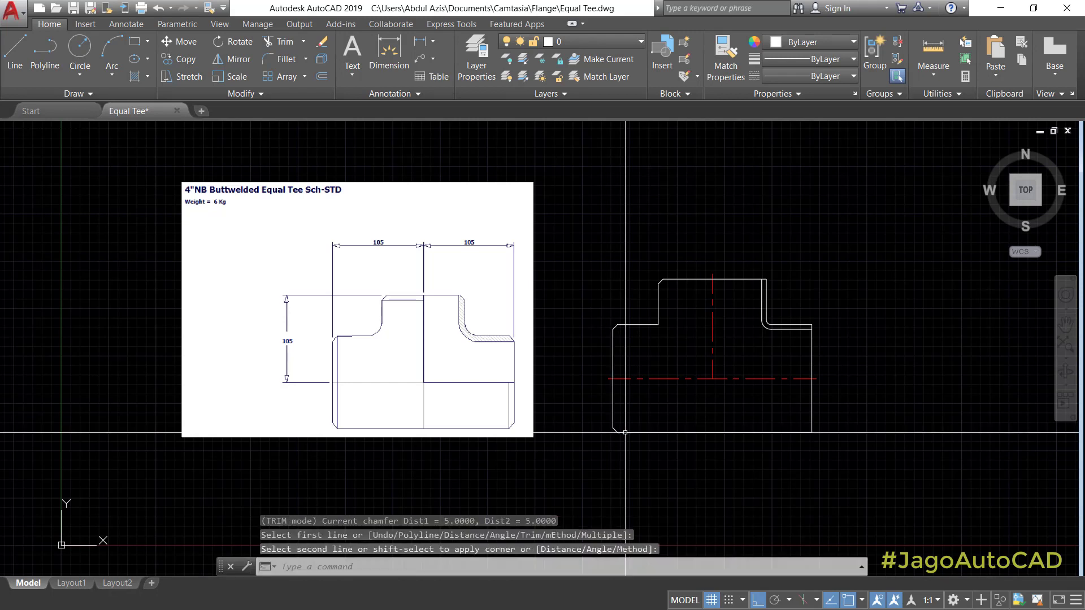
Chamfer the lower and upper corners of the run's right end with the same 5 by 5 distances.
key("Return")
left_click(806, 433)
left_click(811, 424)
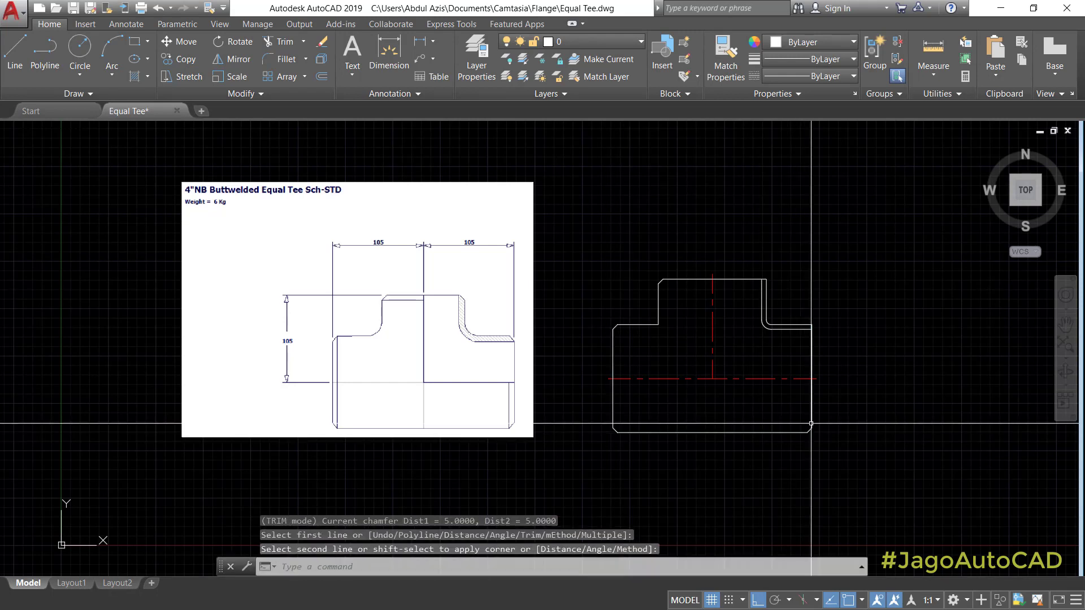
scroll(818, 311, "up", 2)
key("Return")
scroll(803, 337, "up", 4)
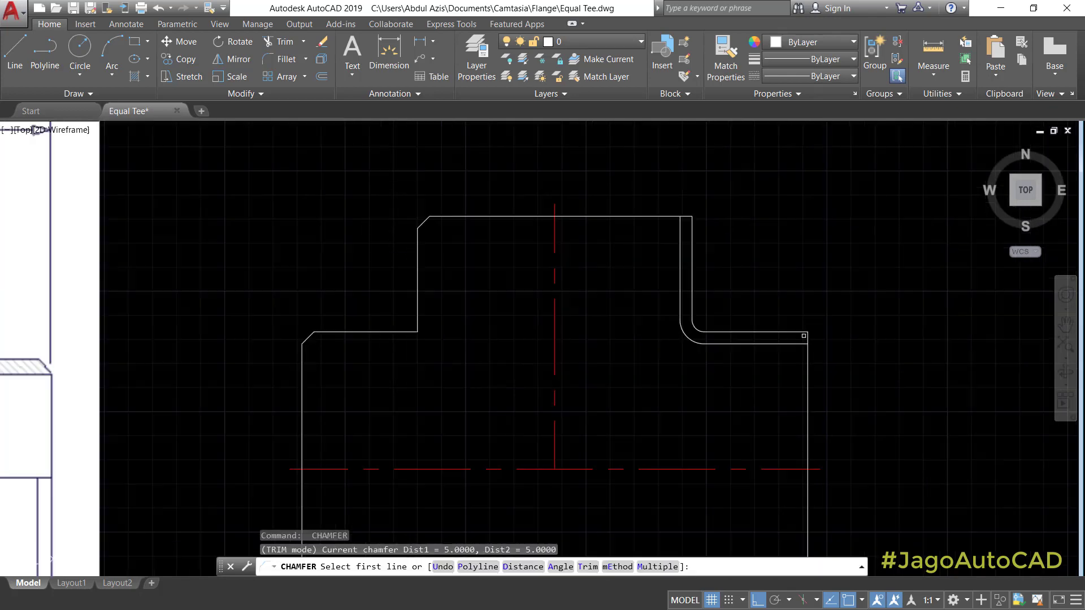
left_click(799, 329)
left_click(808, 340)
scroll(814, 317, "down", 6)
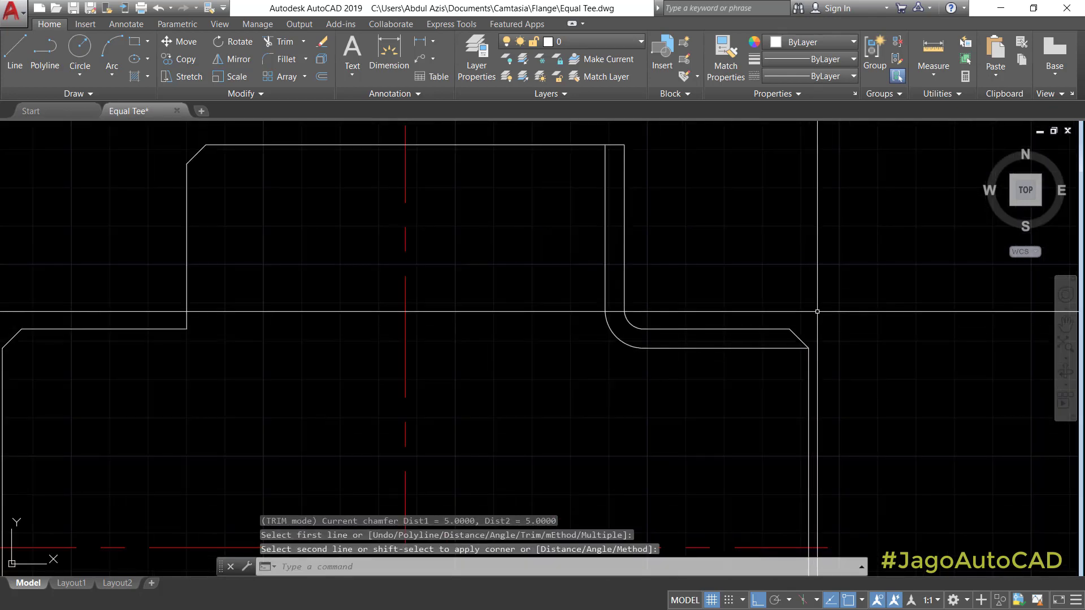
key("Return")
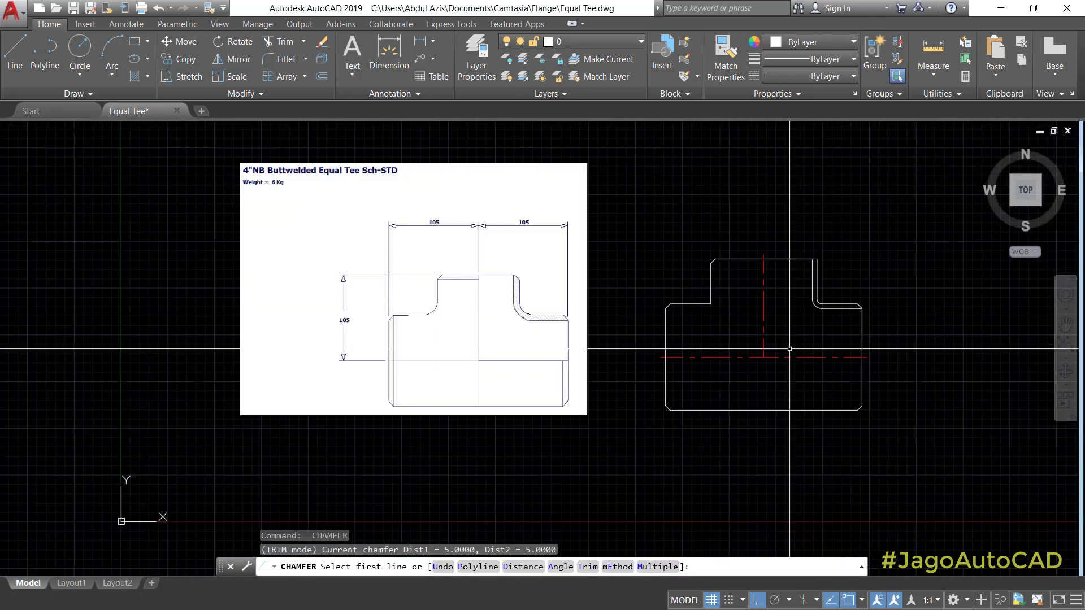
scroll(790, 349, "up", 4)
key("Escape")
Draw a vertical line joining the inner ends of the two chamfers at the run's right end.
type("l")
key("Return")
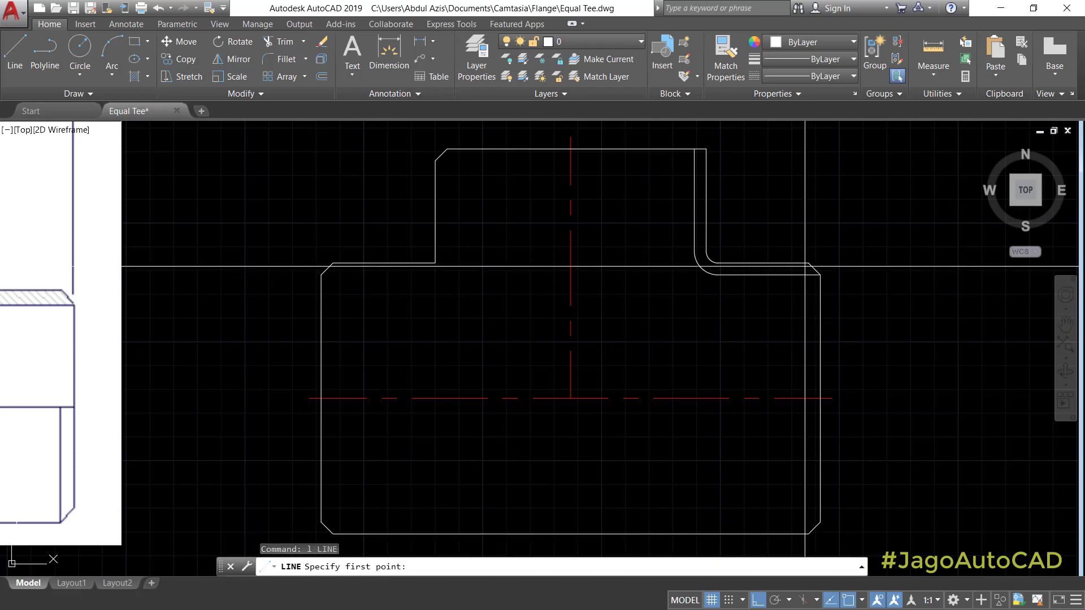
left_click(805, 266)
scroll(803, 320, "down", 2)
left_click(807, 452)
key("Escape")
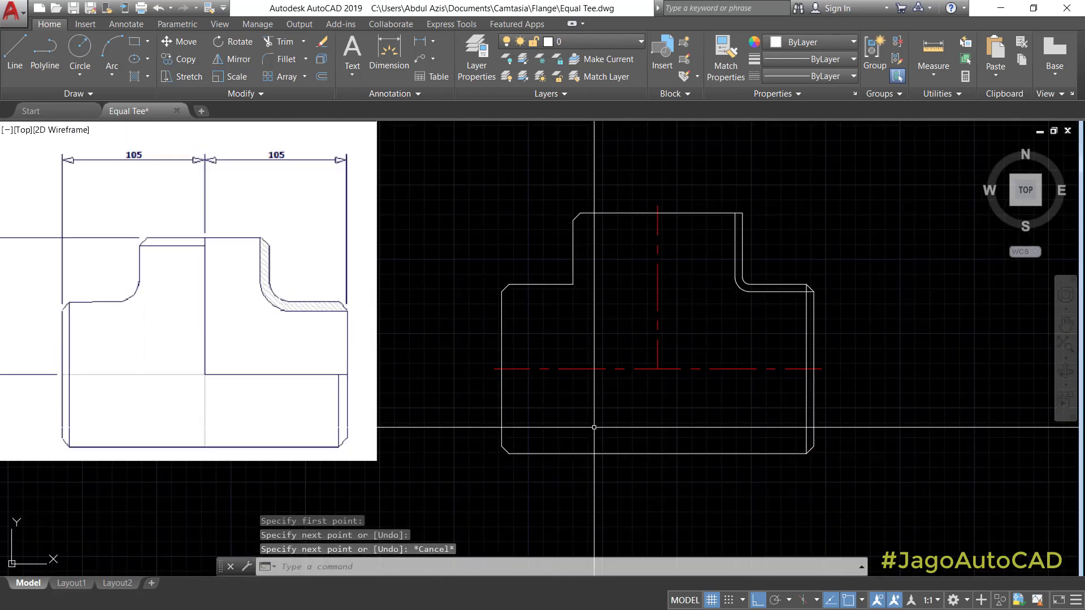
Draw a vertical line joining the inner ends of the two chamfers at the run's left end.
key("Return")
left_click(509, 454)
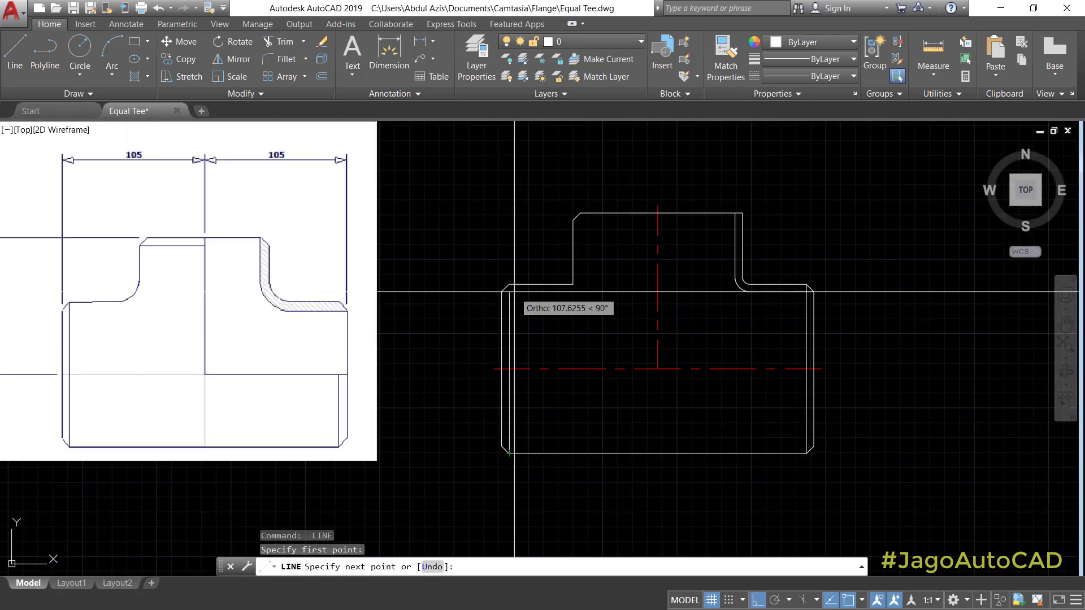
left_click(510, 285)
key("Escape")
middle_click_drag(771, 268, 741, 307)
key("Return")
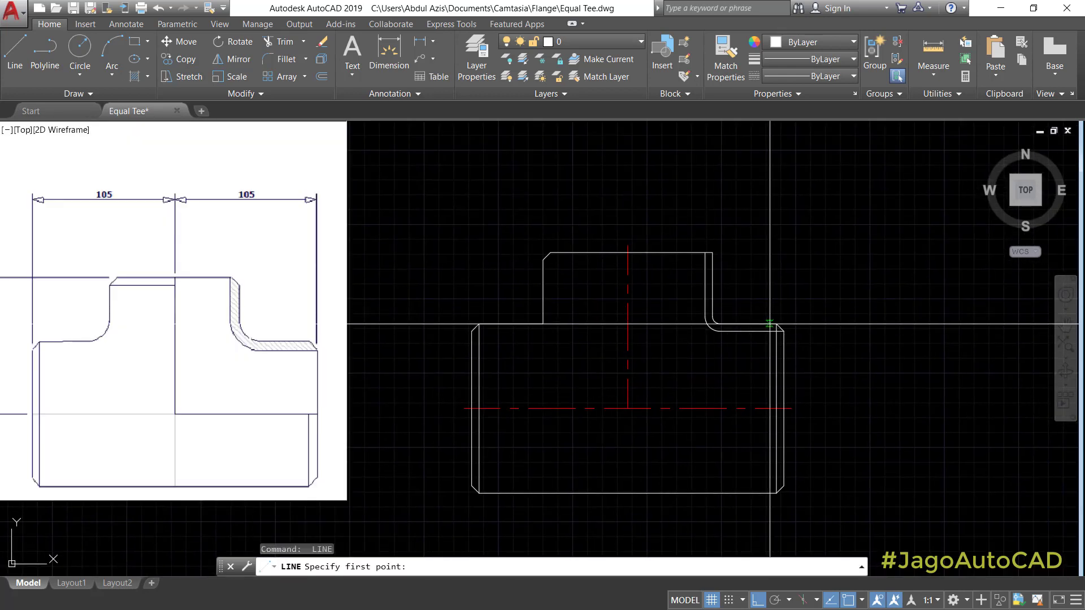
scroll(770, 324, "up", 4)
key("Escape")
key("Escape")
scroll(760, 336, "down", 4)
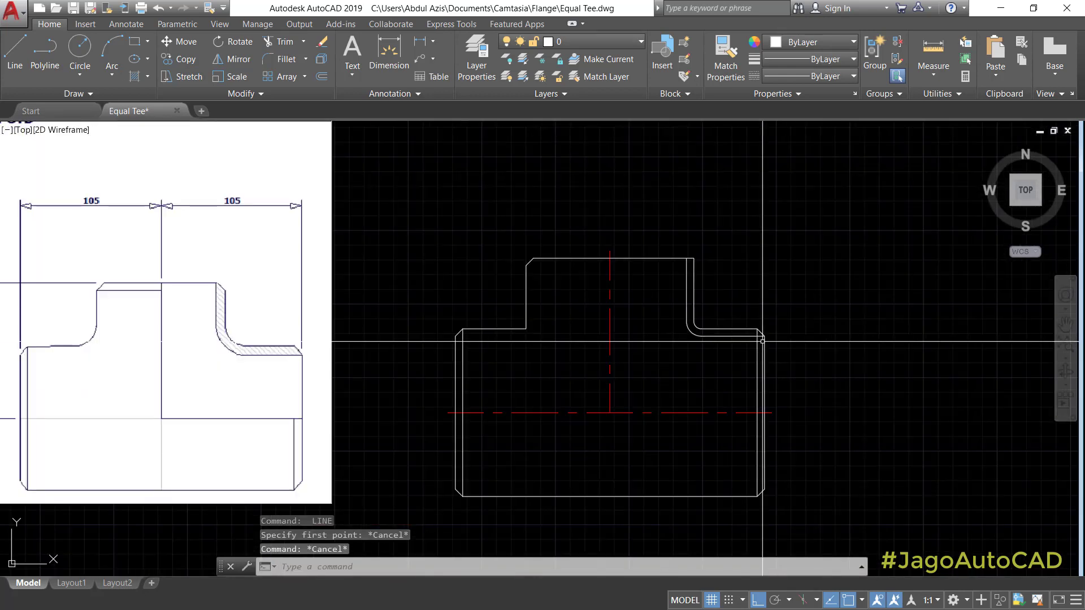
Trim away the part of the vertical chamfer line at the run's right end that lies above the horizontal centre line.
type("tr")
key("Return")
scroll(774, 402, "up", 4)
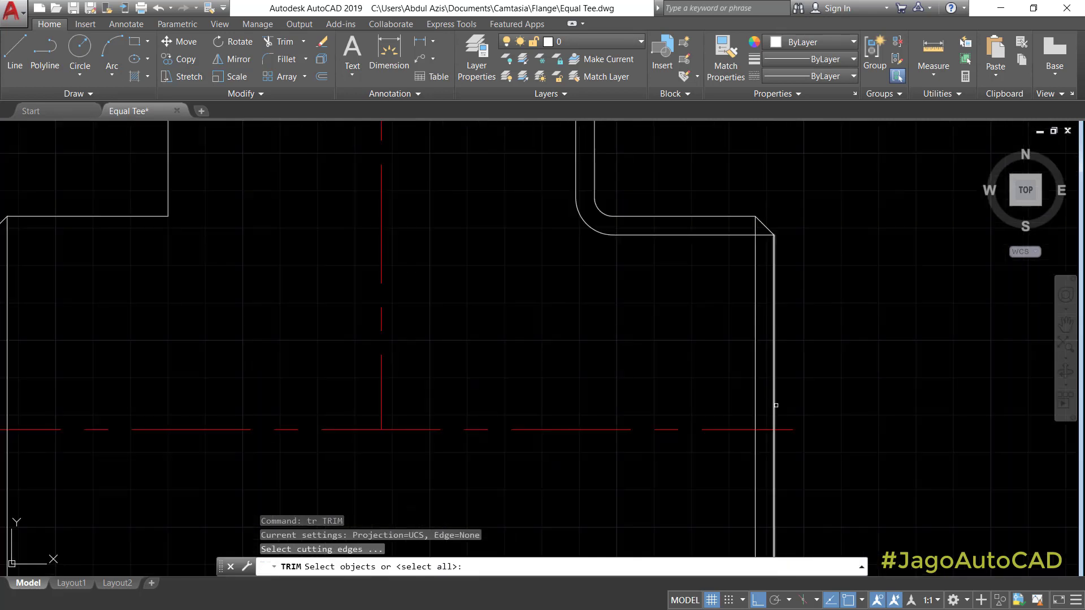
left_click(766, 413)
left_click(746, 441)
key("Return")
left_click(763, 402)
left_click(743, 405)
scroll(801, 418, "down", 4)
key("Escape")
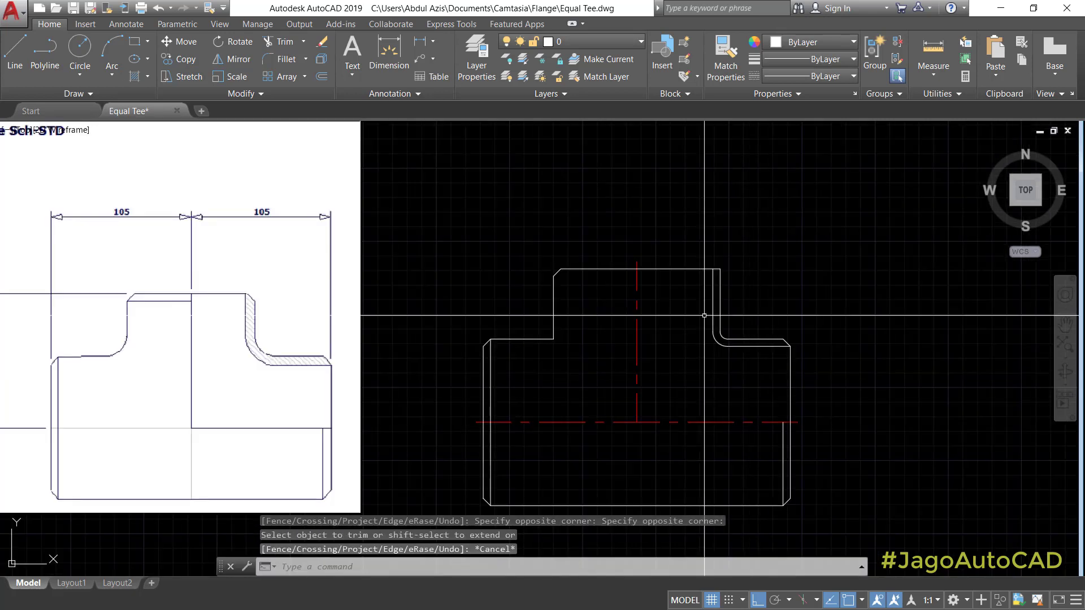
key("Escape")
Draw a horizontal line from the lower end of the branch's left chamfer to the vertical centre line.
scroll(591, 266, "up", 2)
type("l")
key("Return")
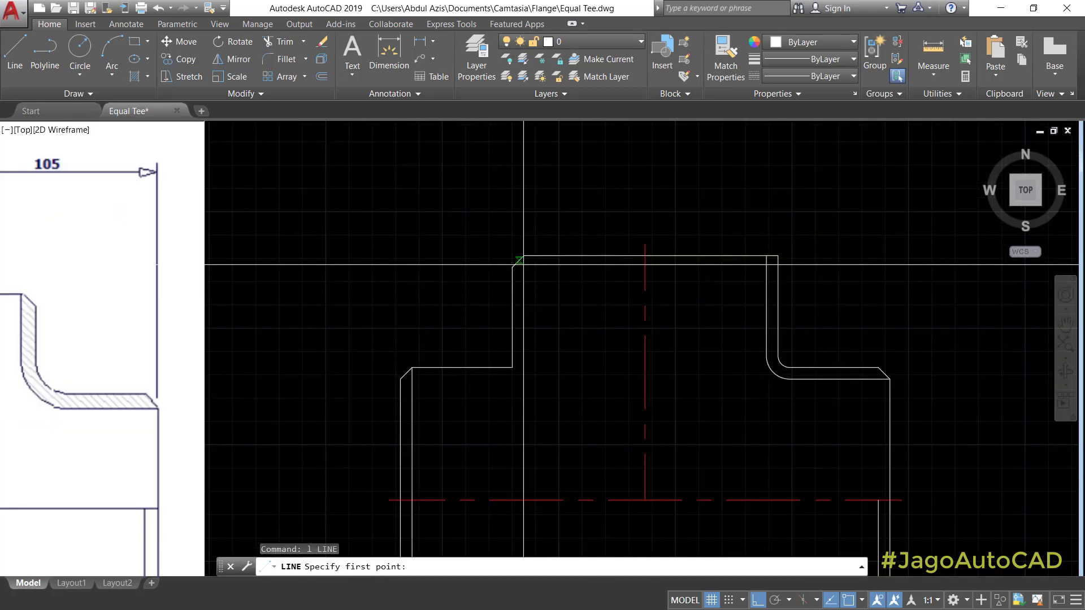
left_click(512, 267)
left_click(646, 267)
key("Escape")
key("Escape")
scroll(645, 267, "down", 3)
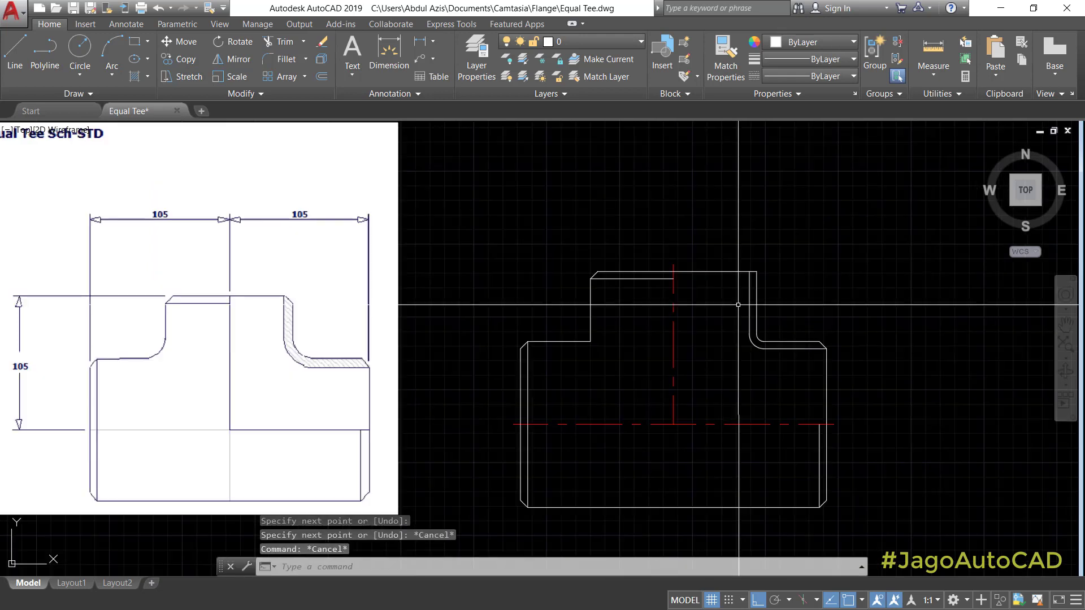
Chamfer the branch's upper right outer corner with the same 5 by 5 distances.
scroll(767, 286, "up", 4)
type("cha")
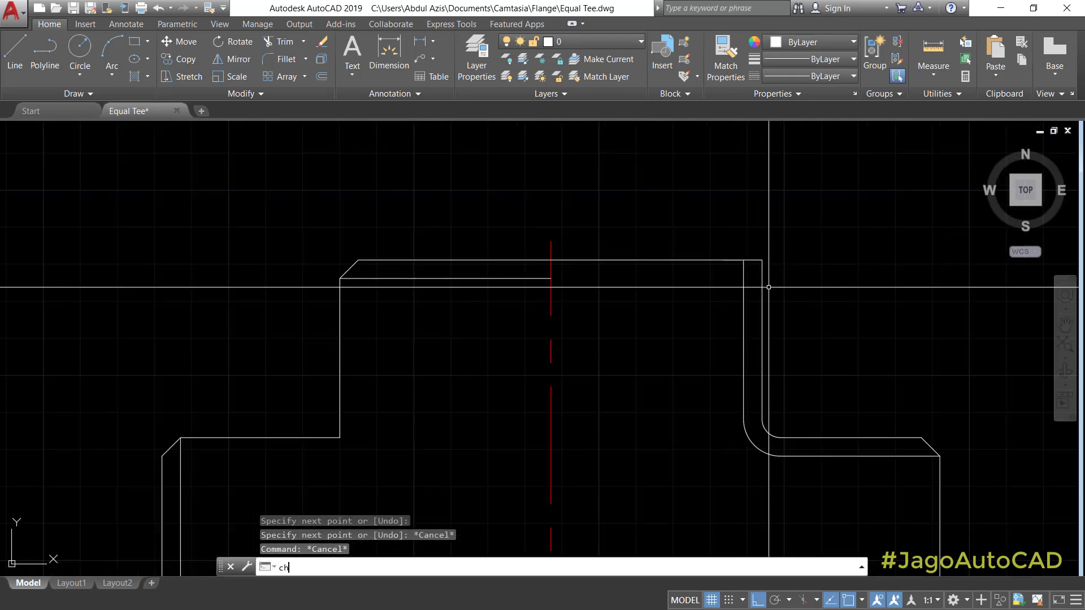
key("Return")
left_click(762, 273)
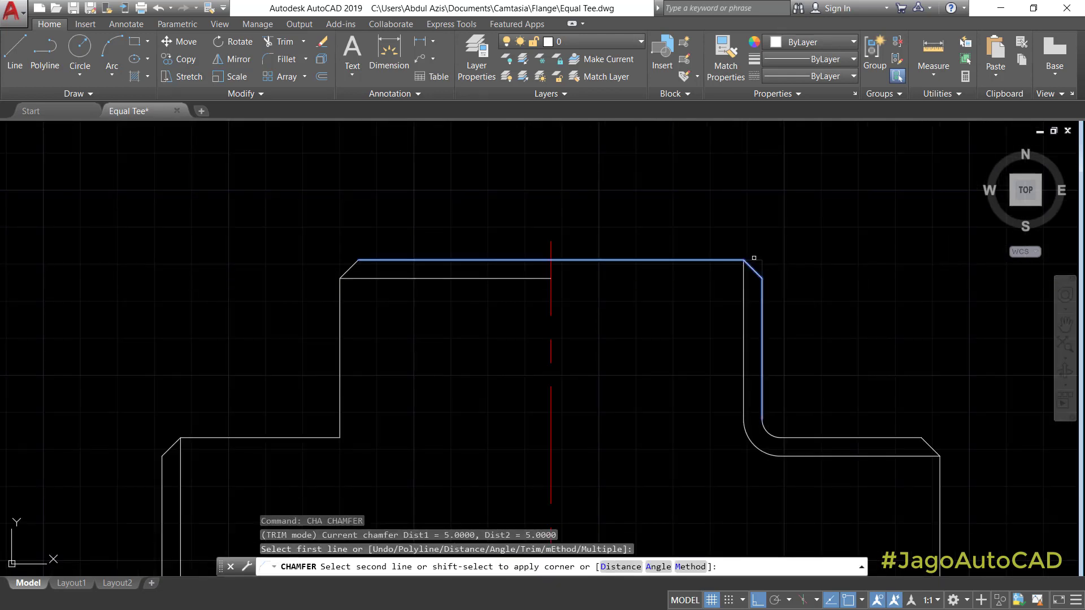
key("Escape")
key("Escape")
scroll(800, 348, "down", 5)
Hatch the cut wall section between the branch and the run's right end with the ANSI31 pattern.
scroll(814, 317, "up", 4)
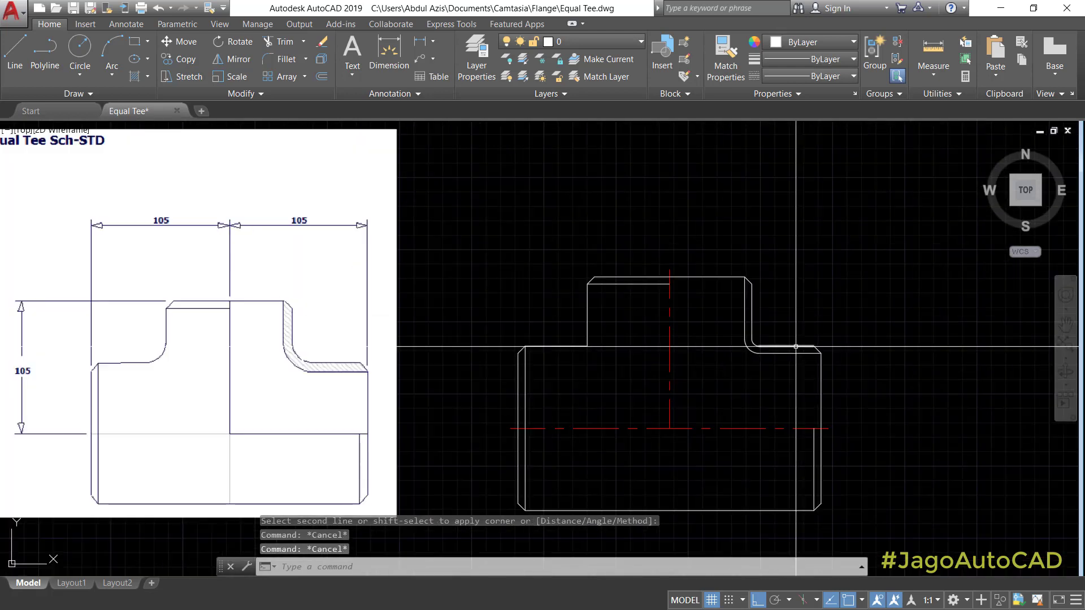
type("h")
key("Return")
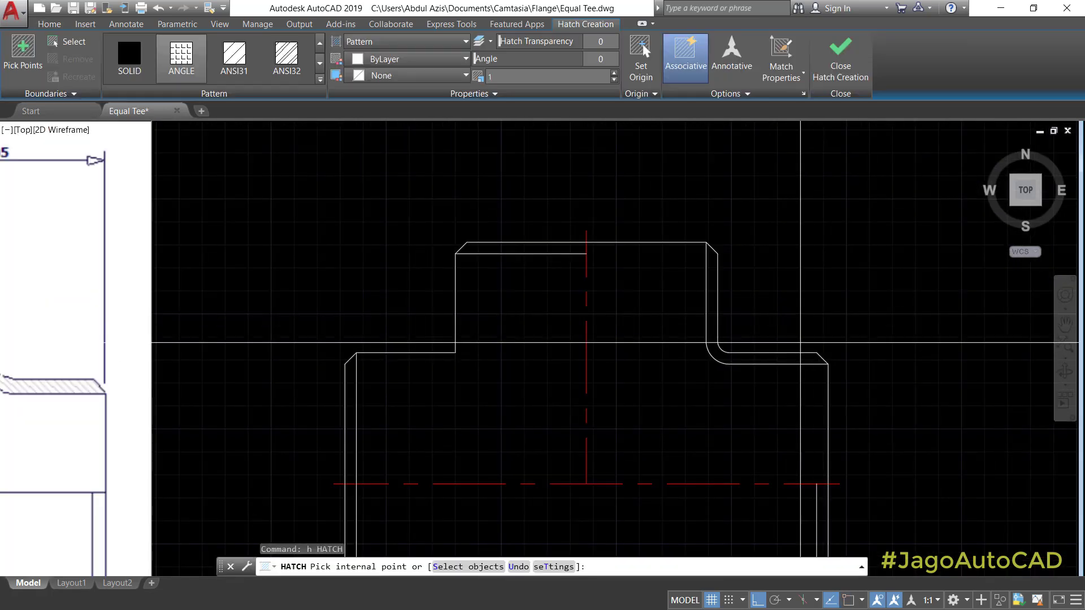
left_click(797, 356)
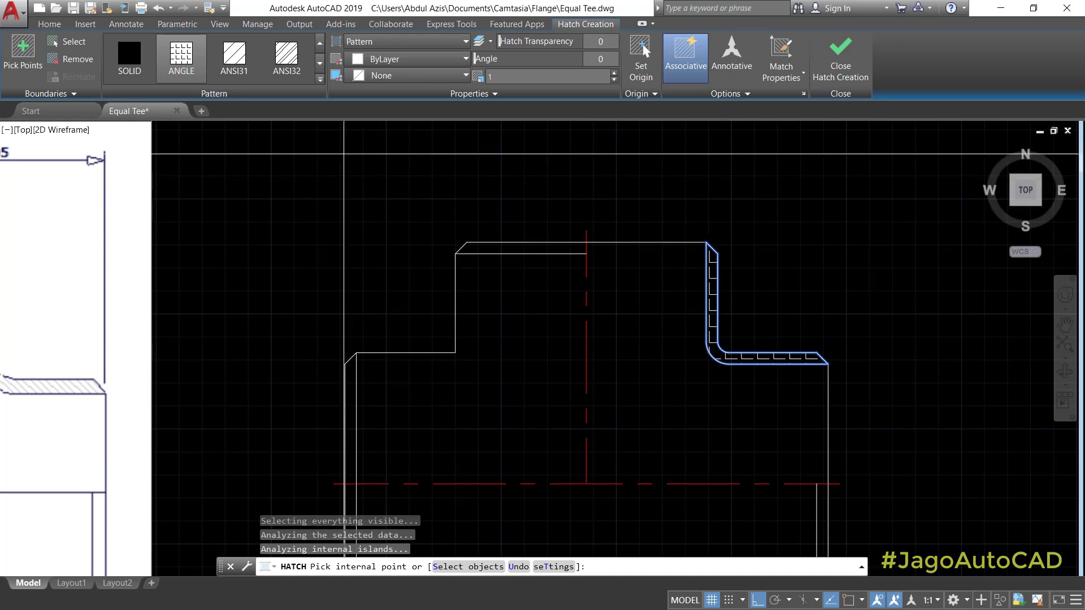
left_click(249, 65)
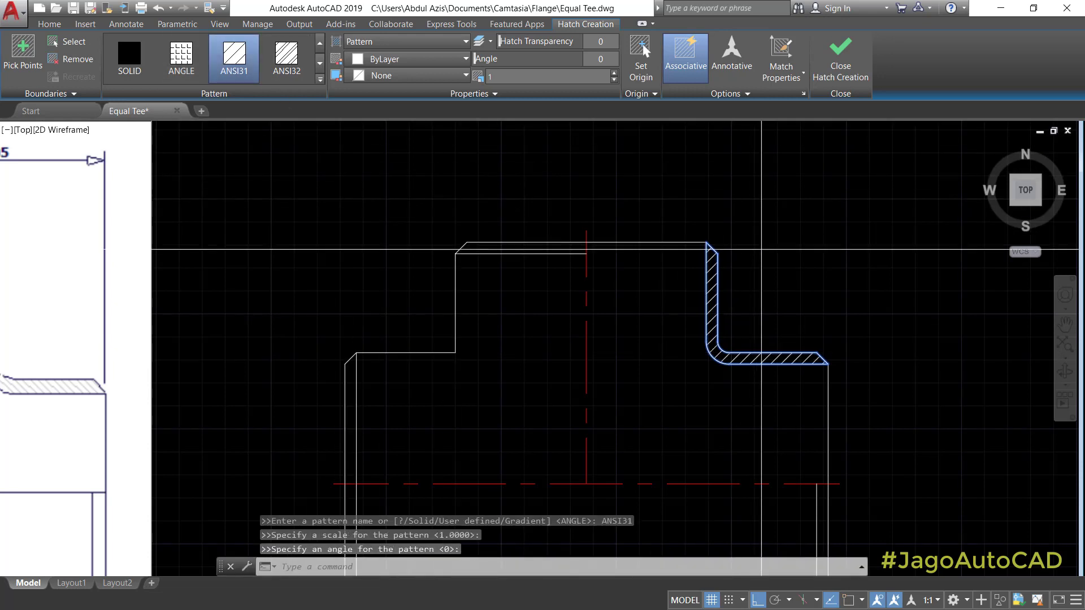
key("Escape")
key("Escape")
scroll(775, 277, "down", 4)
scroll(783, 305, "up", 2)
scroll(783, 305, "up", 2)
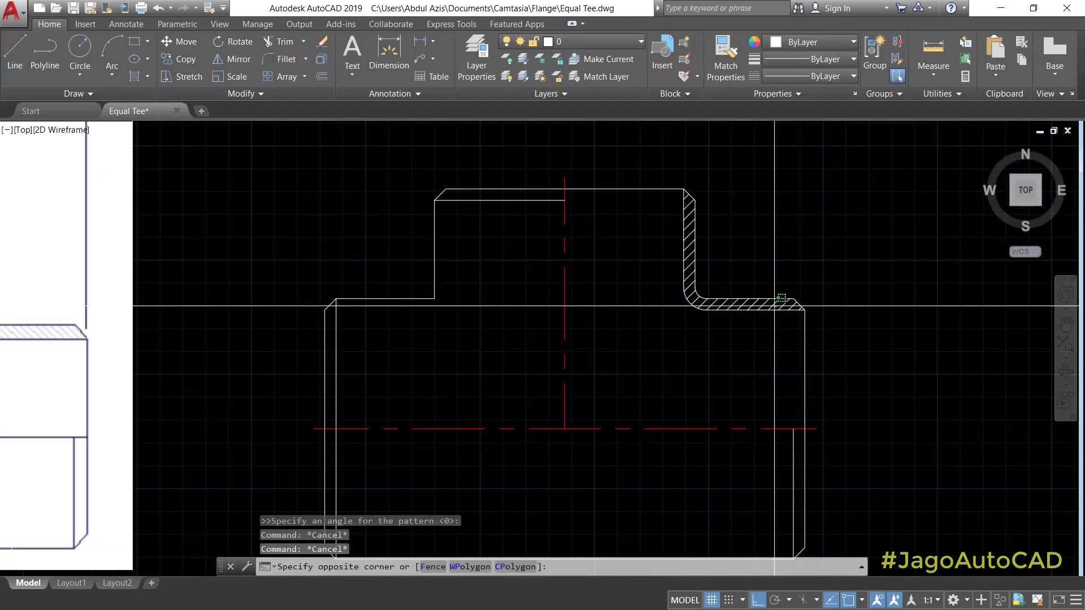
left_click(761, 302)
key("Escape")
key("Escape")
Change the colour of the run's lower edge, end lines and chamfer lines to yellow 248,215,49.
scroll(801, 343, "down", 4)
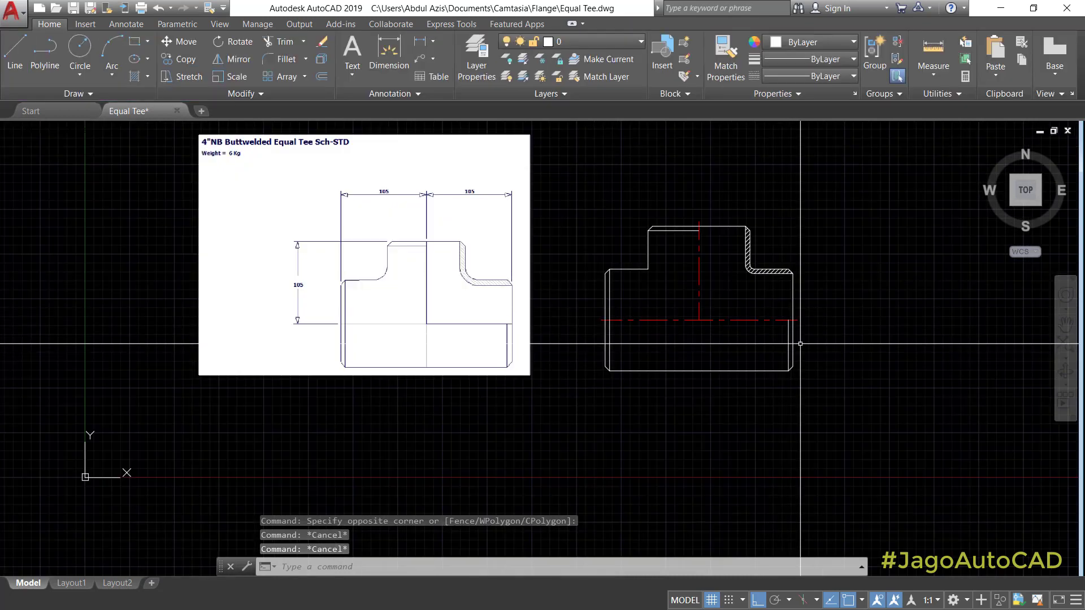
left_click(819, 336)
left_click(588, 375)
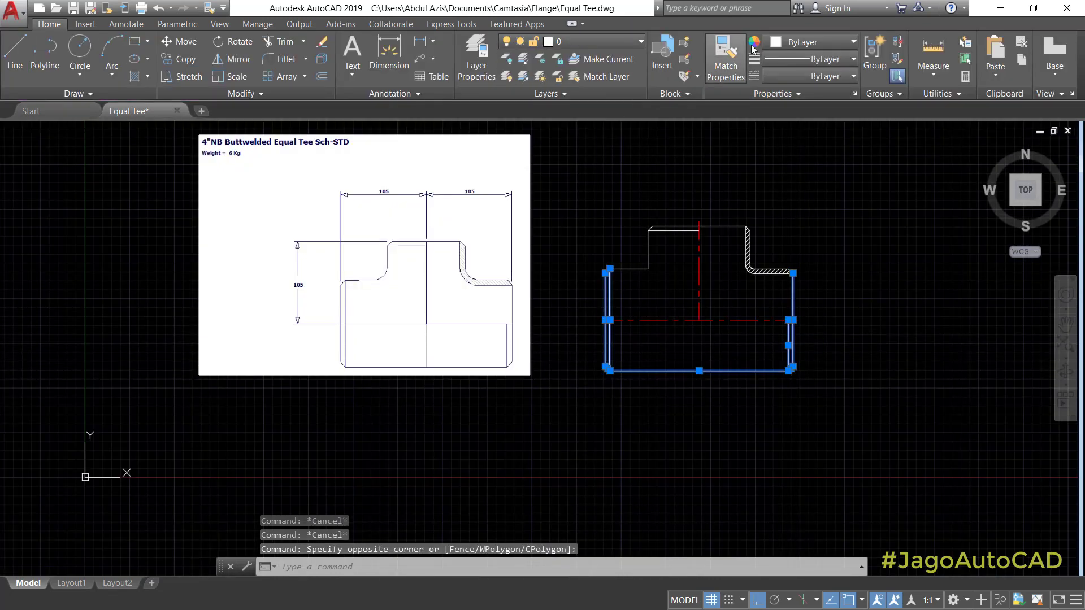
left_click(800, 44)
left_click(790, 184)
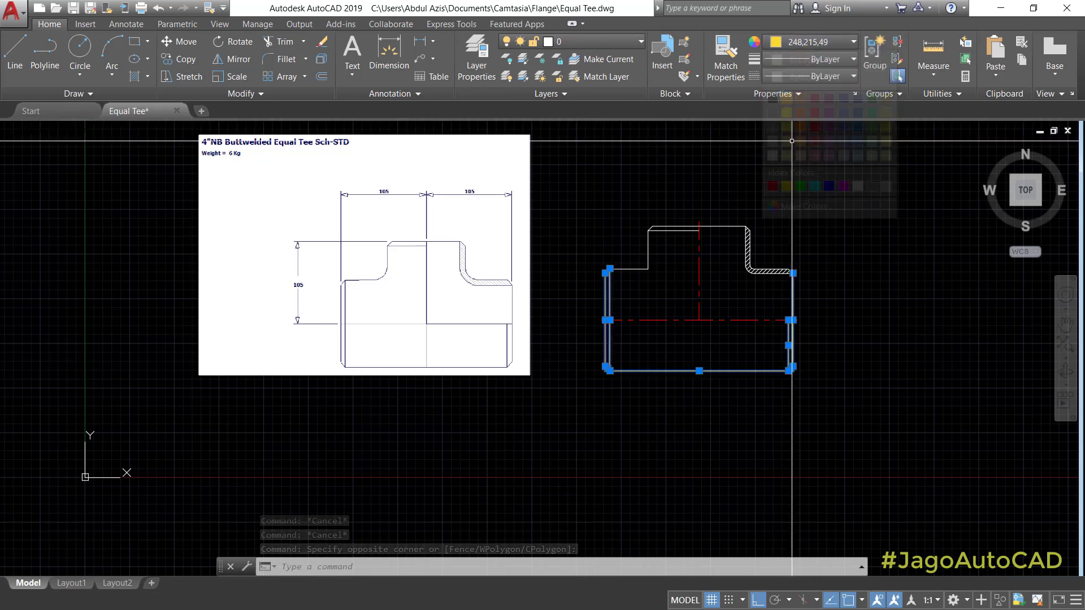
key("Escape")
key("Escape")
Match the properties of the run's yellow bottom edge onto the branch's top and left lines and the left shoulder.
type("ma")
key("Return")
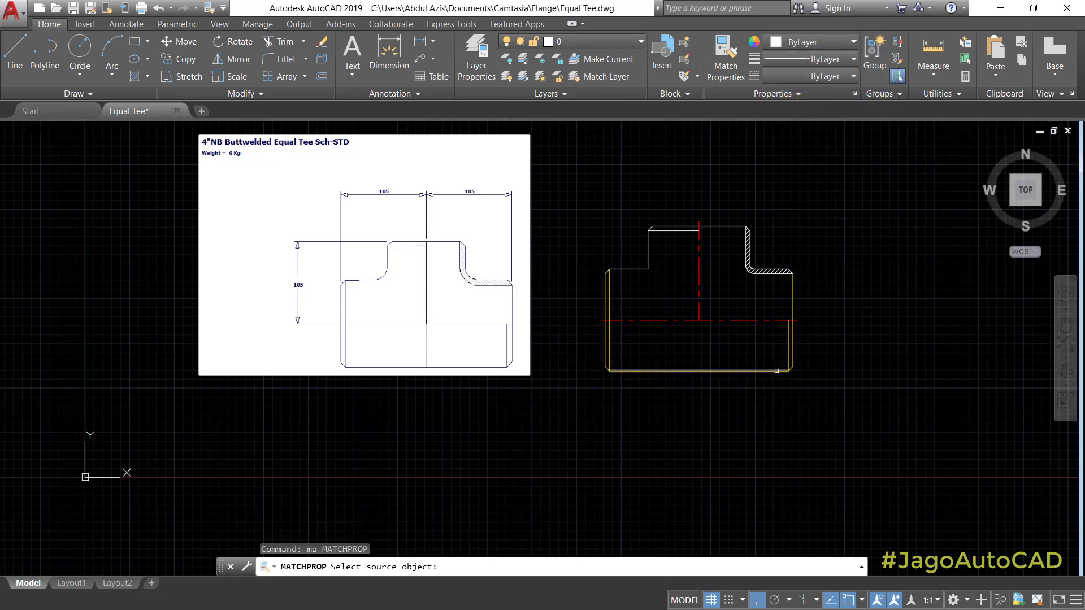
left_click(777, 371)
scroll(635, 255, "up", 2)
left_click(703, 303)
left_click(559, 152)
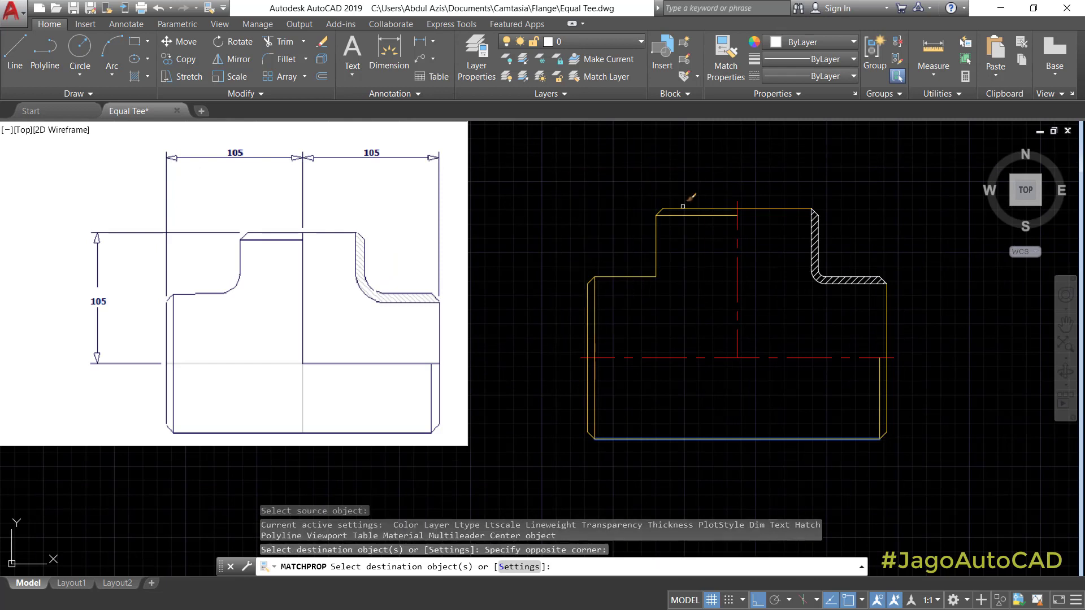
Apply the same yellow properties to the wall section's chamfer, vertical, fillet and horizontal boundary lines, leaving out the hatch.
scroll(811, 205, "up", 5)
left_click(828, 247)
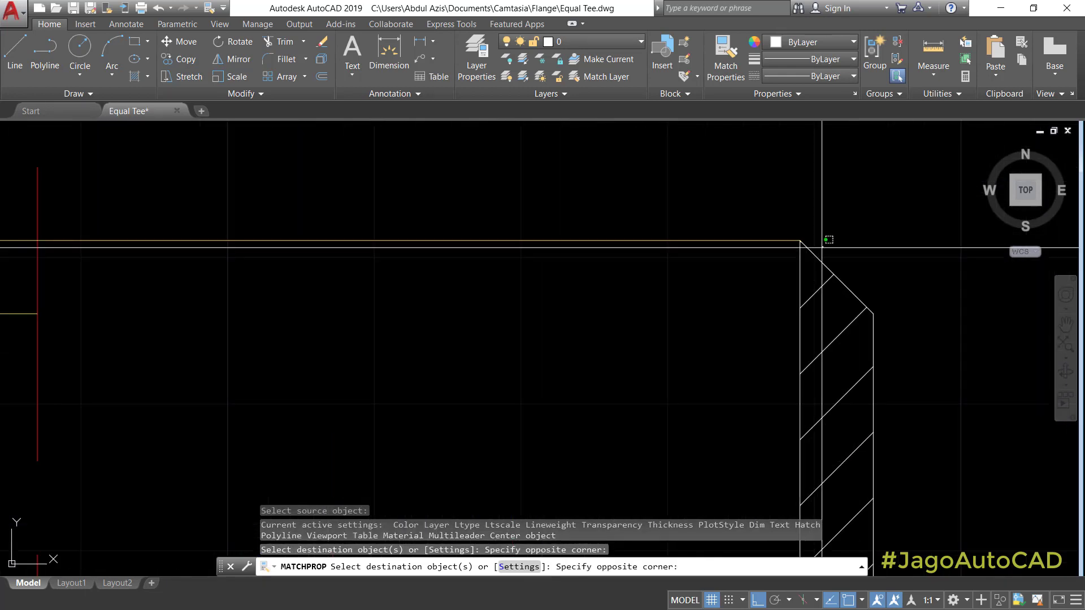
left_click(772, 232)
scroll(803, 204, "down", 3)
scroll(836, 262, "up", 4)
left_click(769, 372)
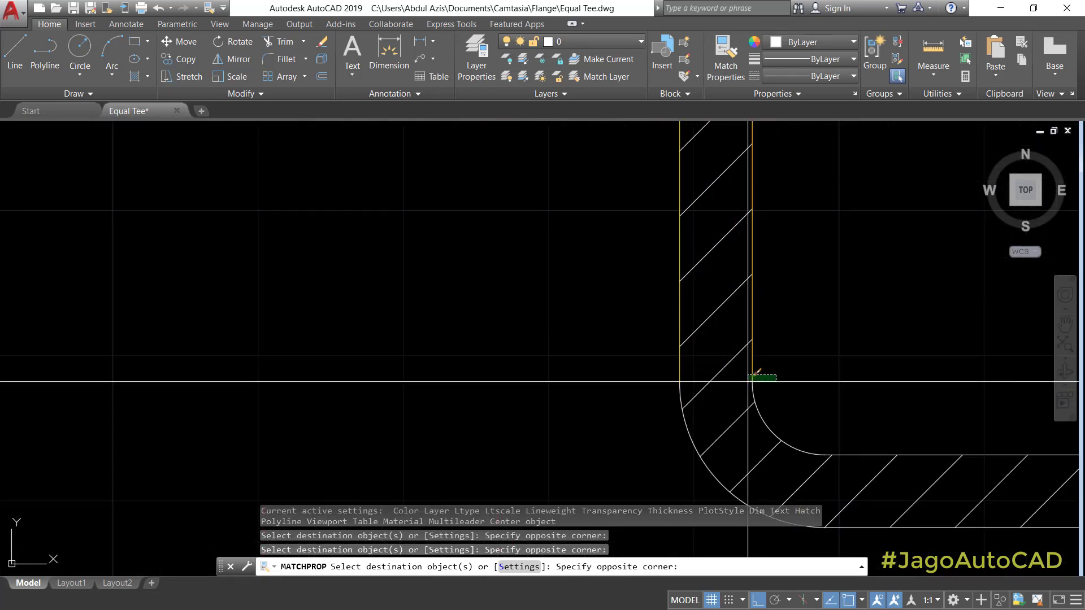
left_click(735, 393)
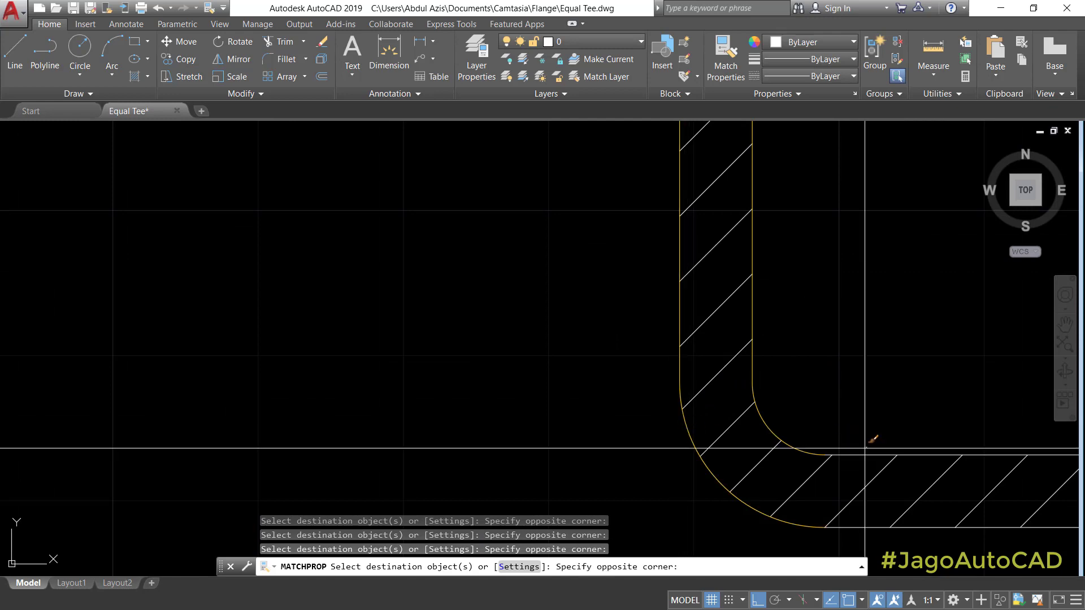
left_click(860, 476)
left_click(874, 507)
scroll(860, 539, "down", 5)
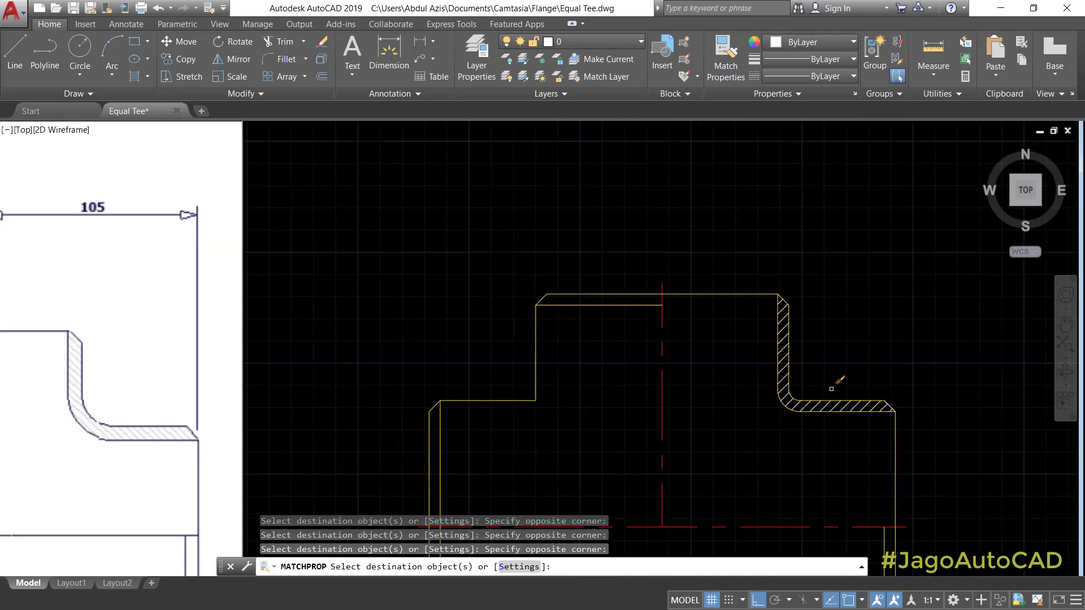
key("Escape")
scroll(836, 418, "down", 2)
middle_click_drag(836, 418, 807, 401)
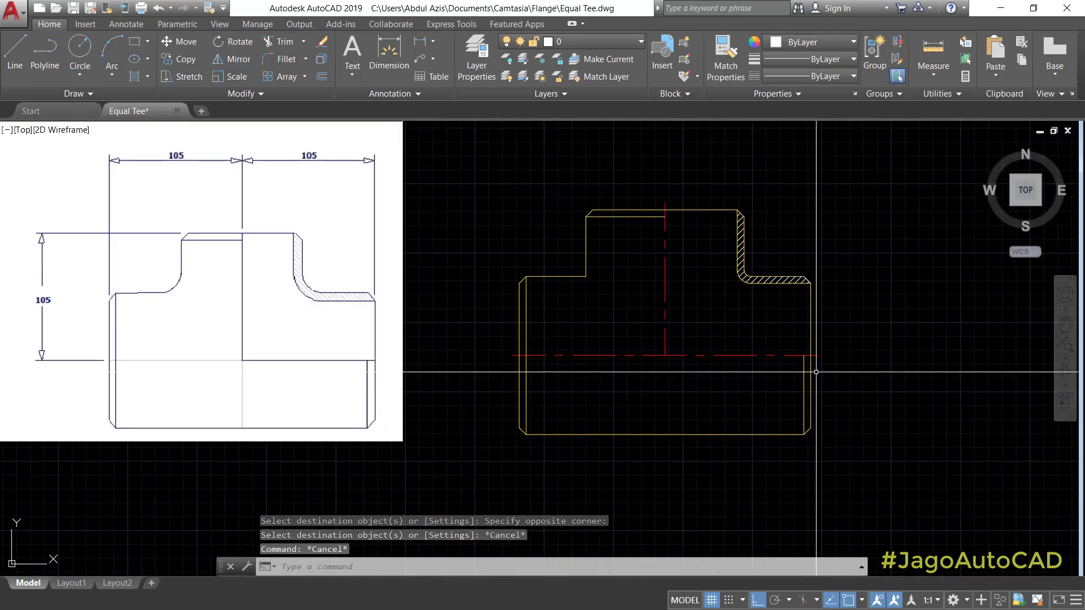
scroll(844, 231, "down", 2)
mouse_move(844, 231)
middle_mouse_down()
mouse_move(874, 260)
mouse_move(796, 249)
middle_mouse_up()
scroll(797, 249, "up", 2)
scroll(804, 252, "down", 2)
key("Escape")
key("Escape")
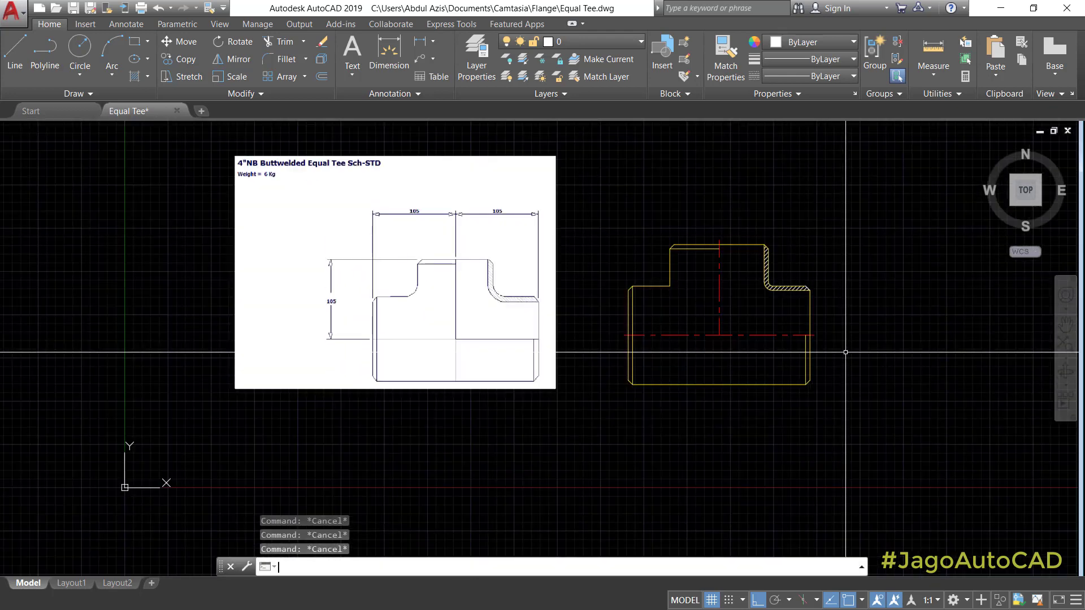
Add a vertical linear dimension from the horizontal centre line to the branch's top edge, placed beside the run's left end.
type("dli")
key("Return")
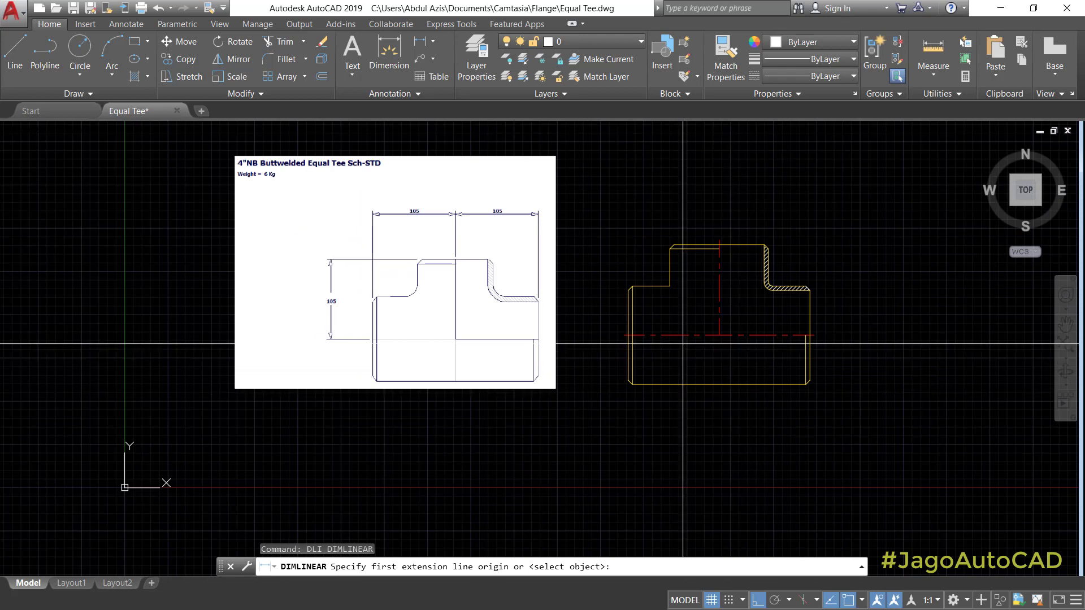
left_click(624, 336)
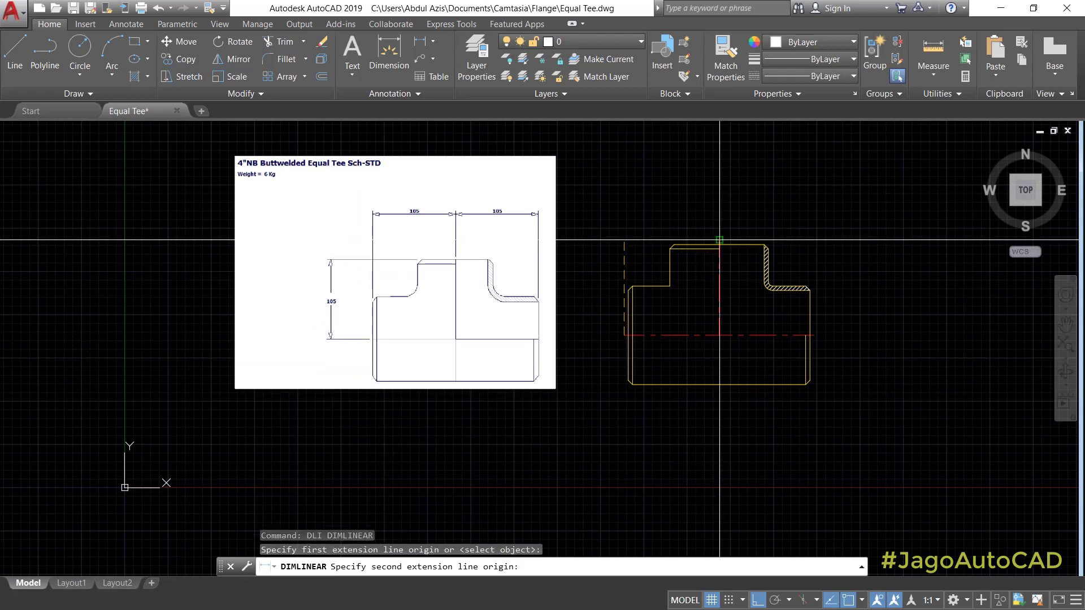
scroll(670, 243, "up", 2)
left_click(673, 245)
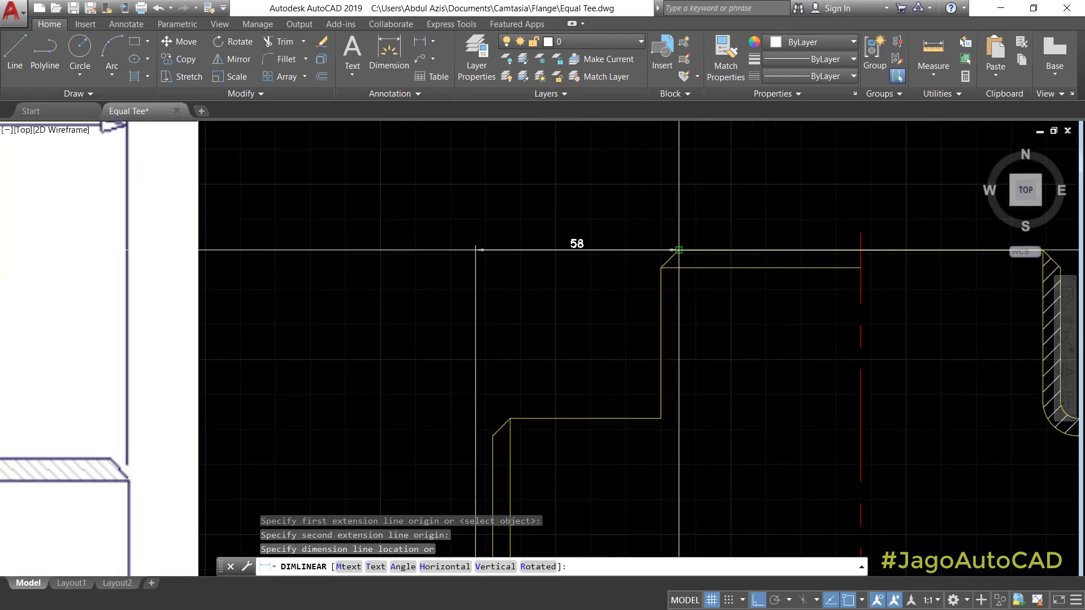
left_click(577, 333)
scroll(581, 317, "up", 4)
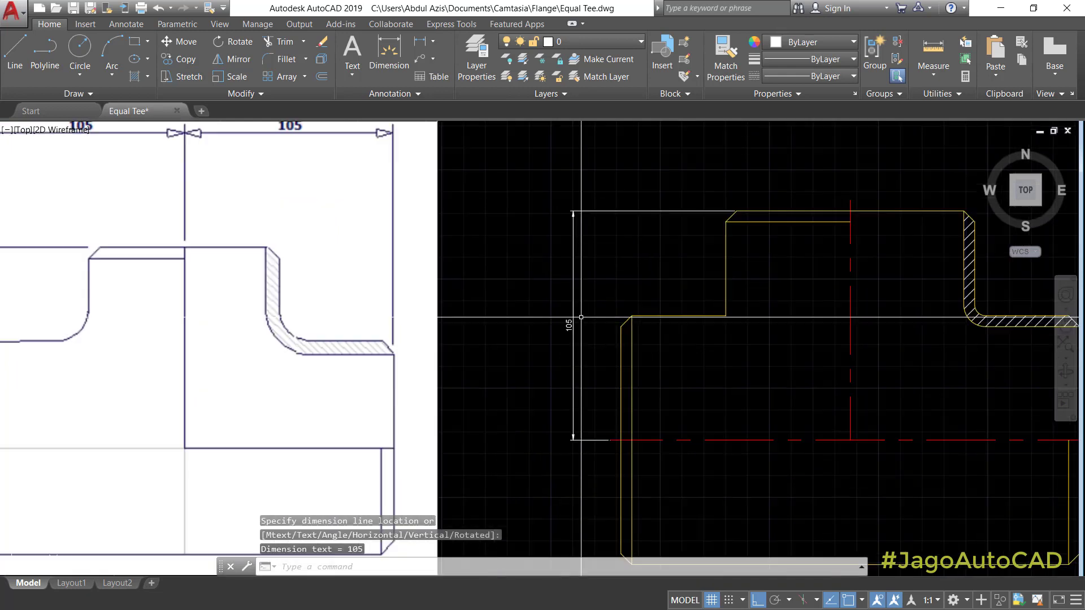
scroll(596, 323, "down", 4)
Add a horizontal linear dimension above the tee from the run's left end to the vertical centre line.
key("Return")
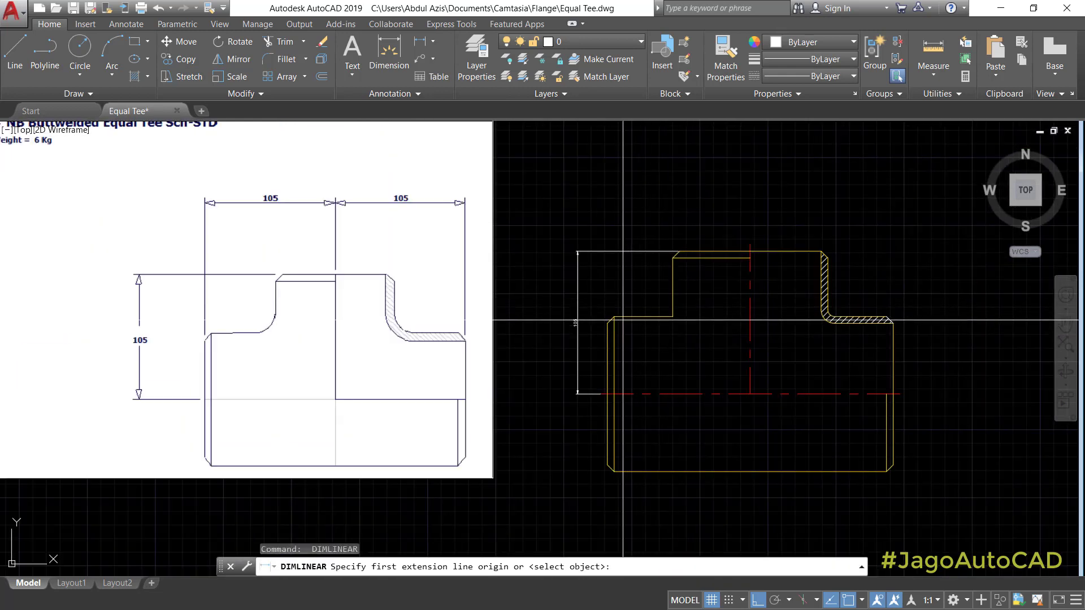
left_click(608, 322)
left_click(751, 247)
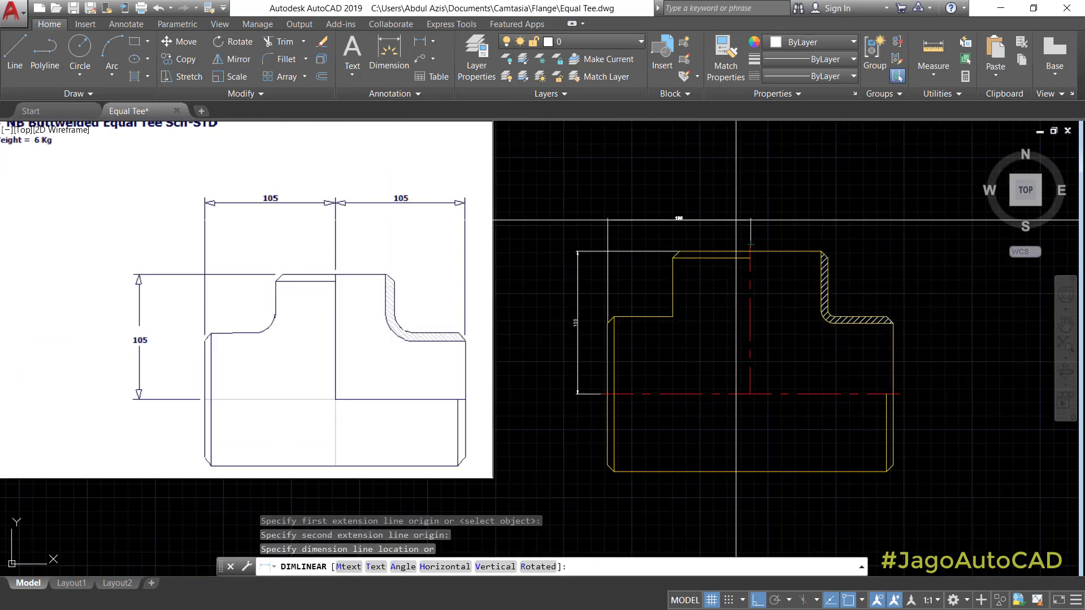
left_click(716, 210)
scroll(695, 206, "up", 3)
scroll(681, 199, "down", 3)
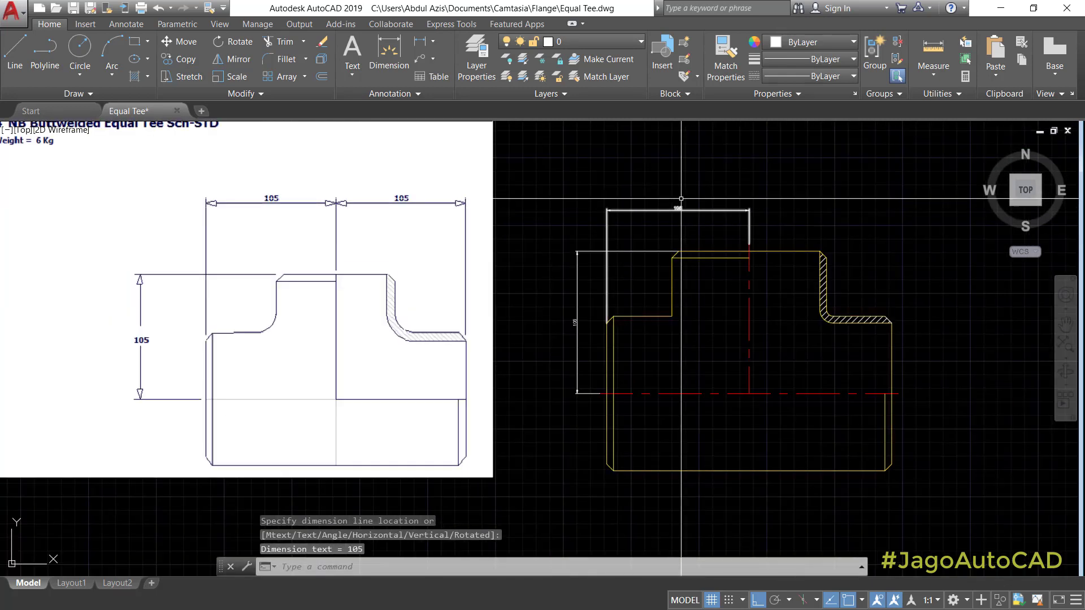
Continue the horizontal dimension from the vertical centre line to the run's right end.
left_click(125, 25)
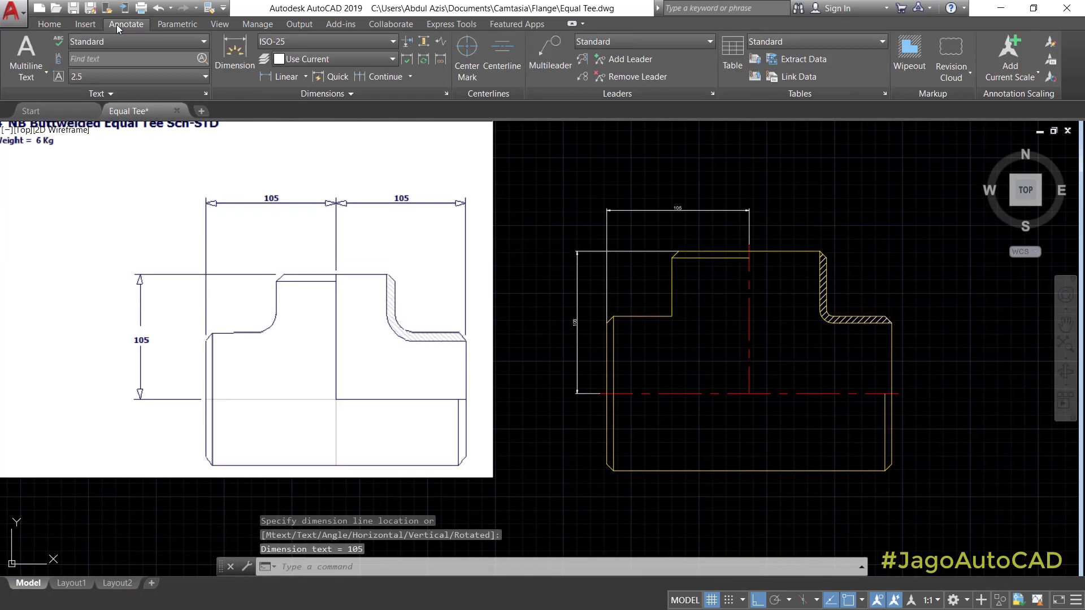
left_click(378, 76)
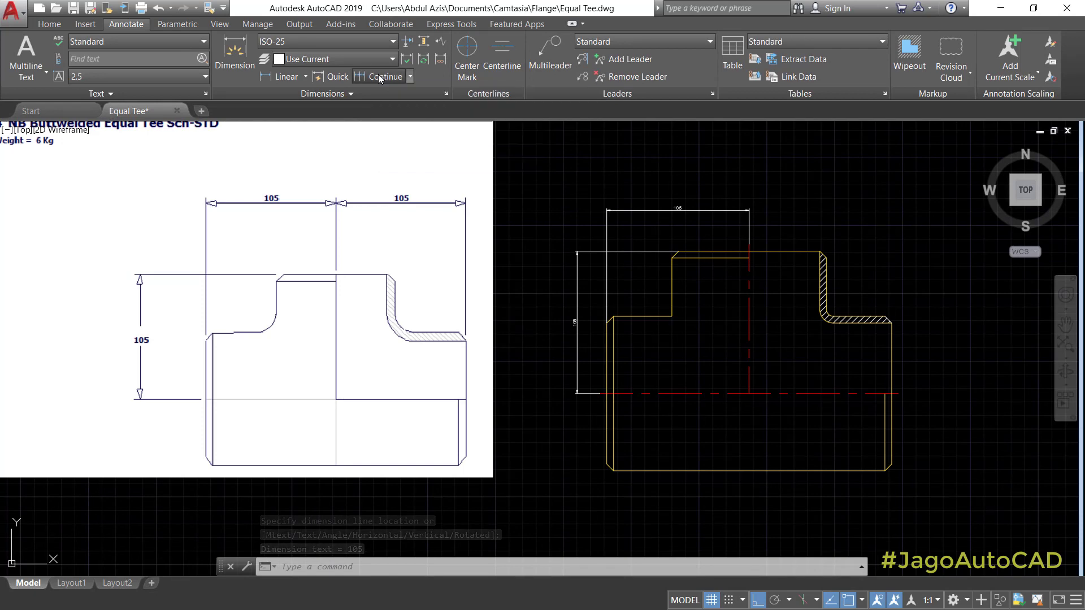
scroll(890, 323, "up", 4)
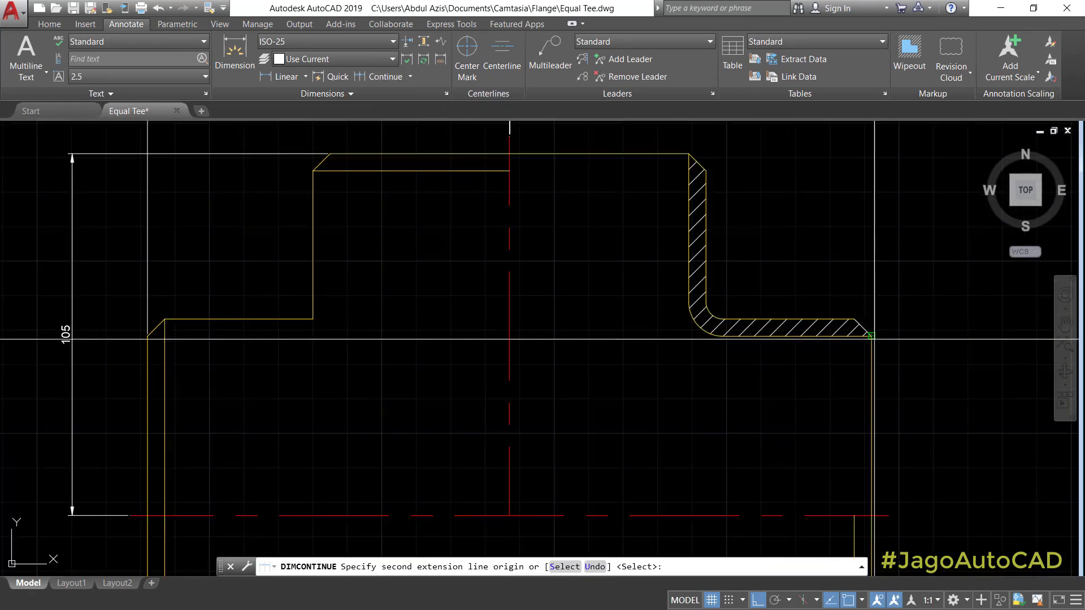
left_click(874, 339)
key("Escape")
key("Escape")
scroll(906, 372, "down", 6)
scroll(793, 300, "up", 4)
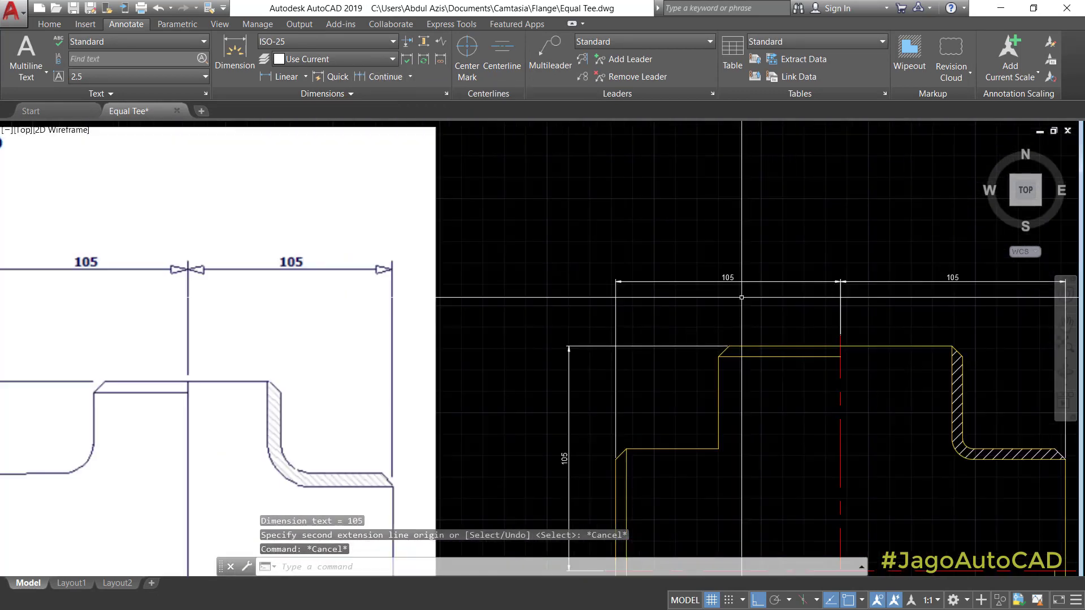
Set the text height of the tee's two horizontal dimensions and one vertical dimension to 6.
scroll(742, 297, "up", 2)
scroll(742, 297, "down", 4)
left_click(853, 308)
left_click(785, 258)
left_click(674, 350)
left_click(620, 333)
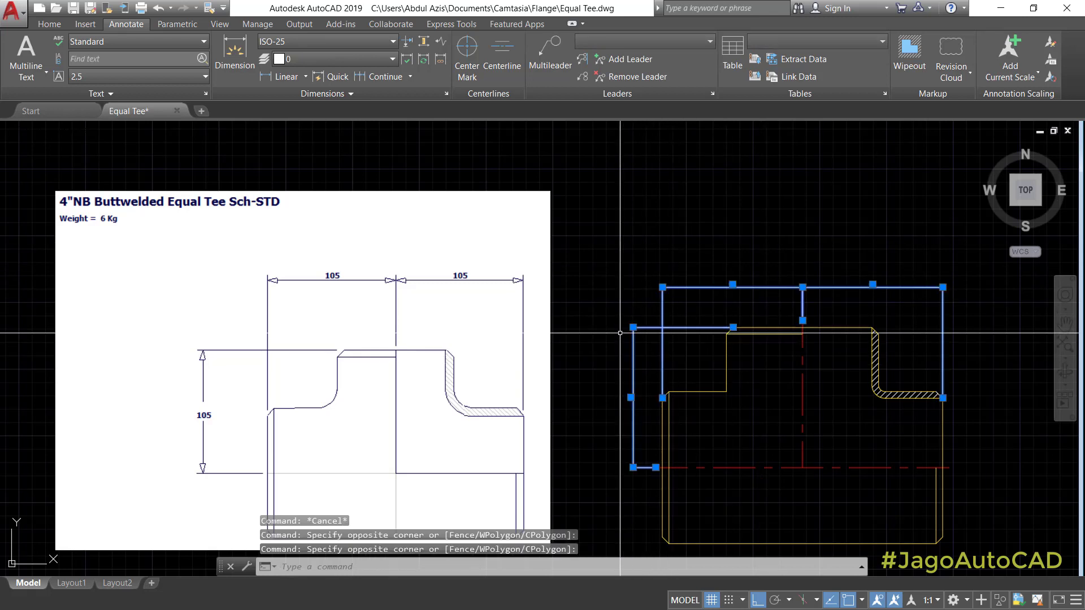
type("ch")
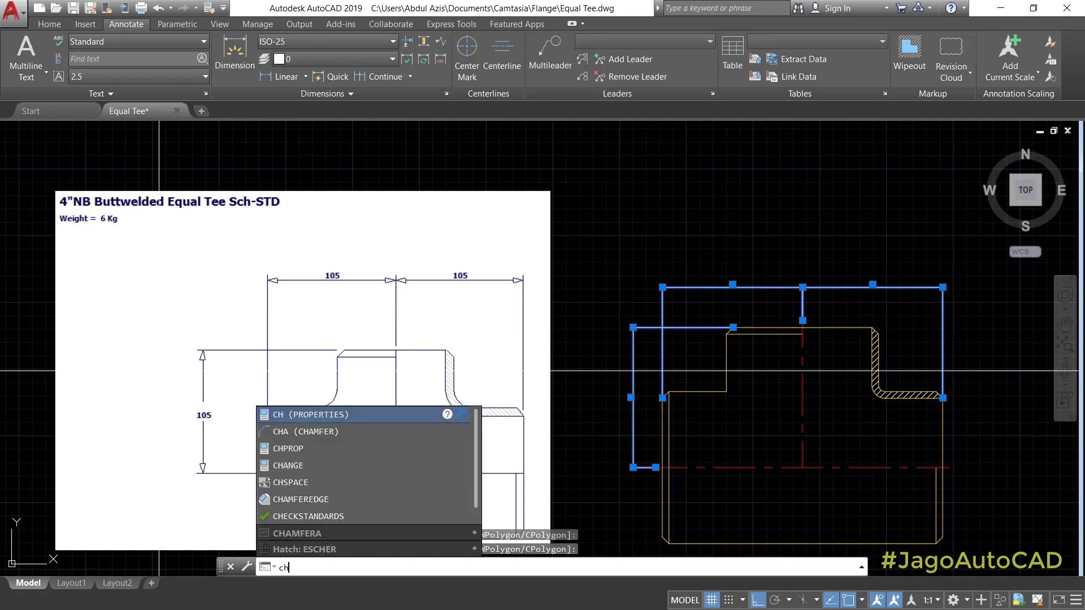
key("Return")
scroll(96, 414, "down", 9)
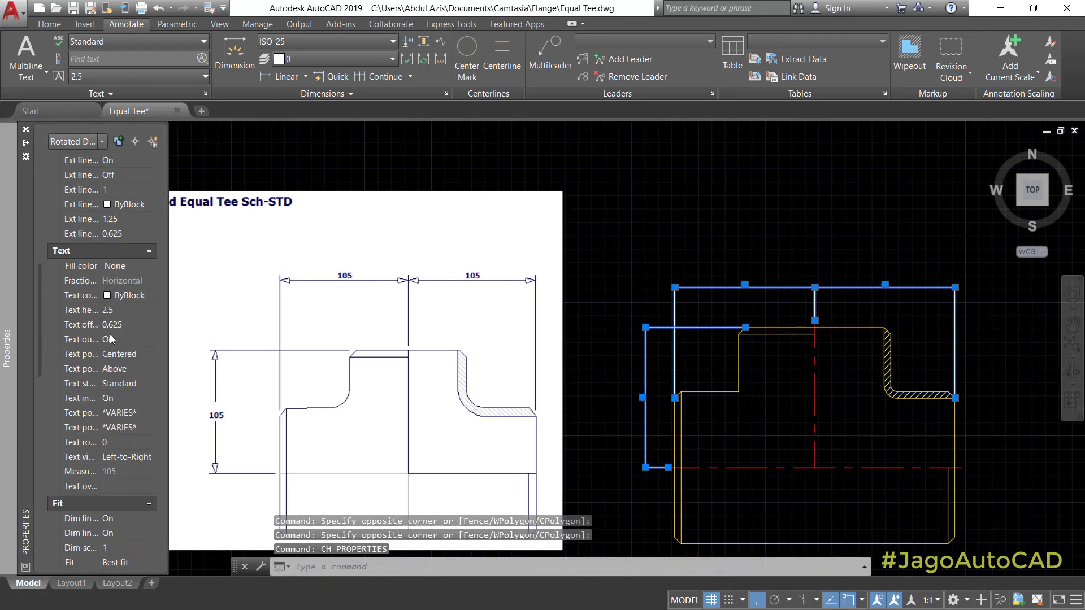
key("Tab")
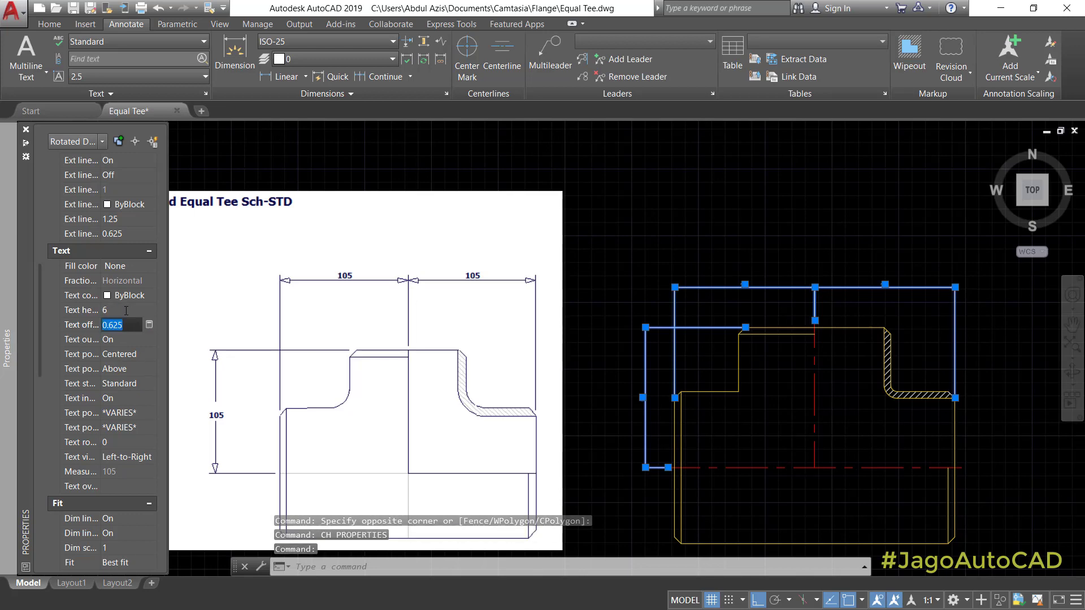
key("Escape")
Compare the dimensioned tee drawing with the reference image, checking the outline, hatching, centre lines and dimension text.
scroll(666, 408, "up", 2)
scroll(621, 356, "down", 4)
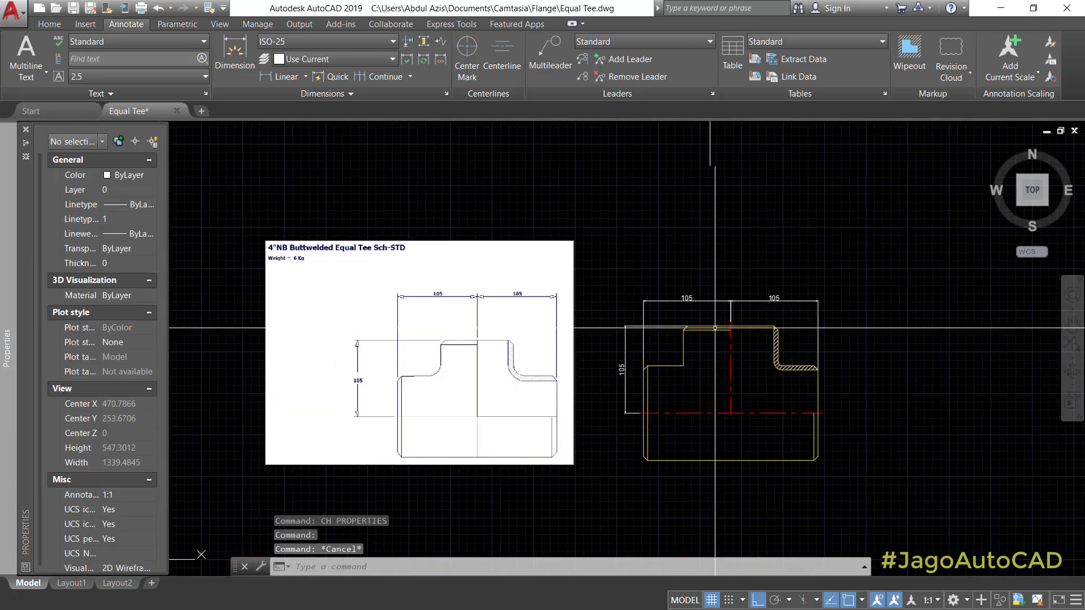
scroll(759, 301, "up", 2)
scroll(752, 314, "down", 1)
scroll(453, 309, "up", 1)
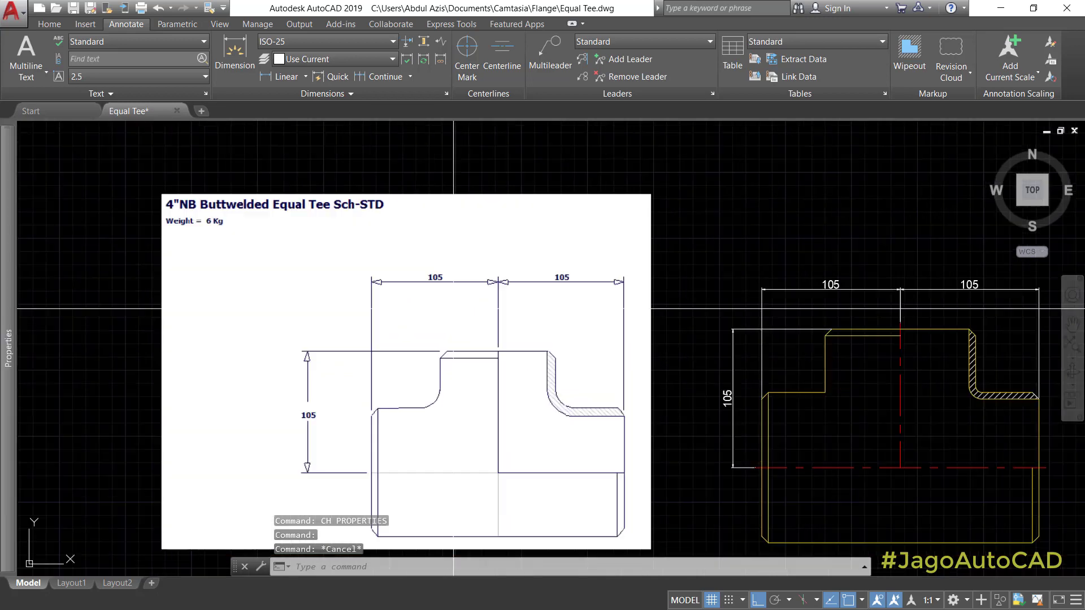
scroll(458, 307, "down", 2)
middle_click_drag(692, 364, 630, 297)
scroll(654, 284, "up", 2)
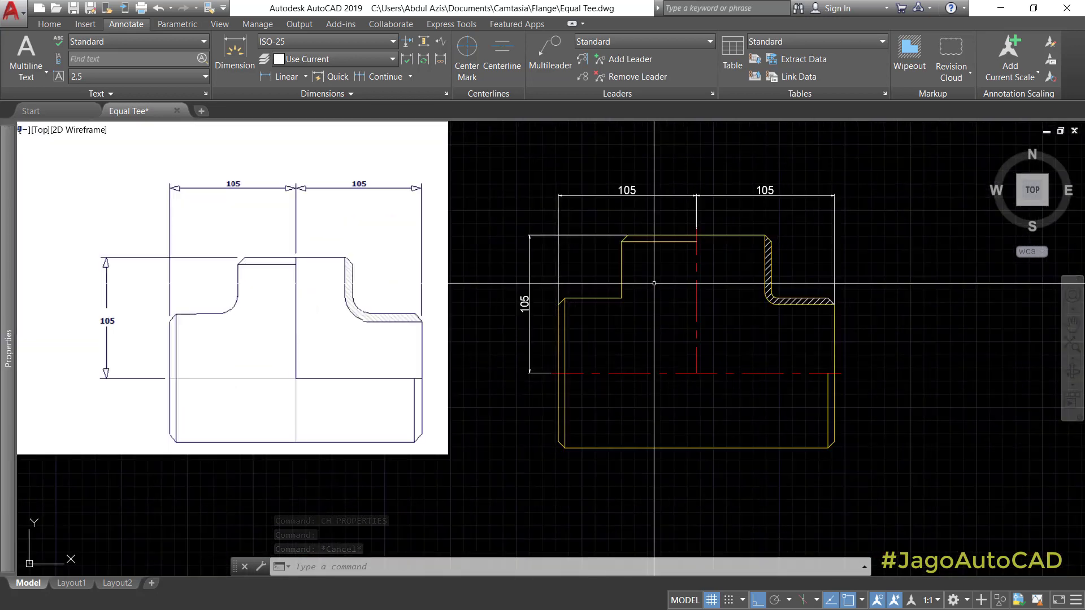
scroll(765, 358, "down", 3)
scroll(815, 355, "up", 1)
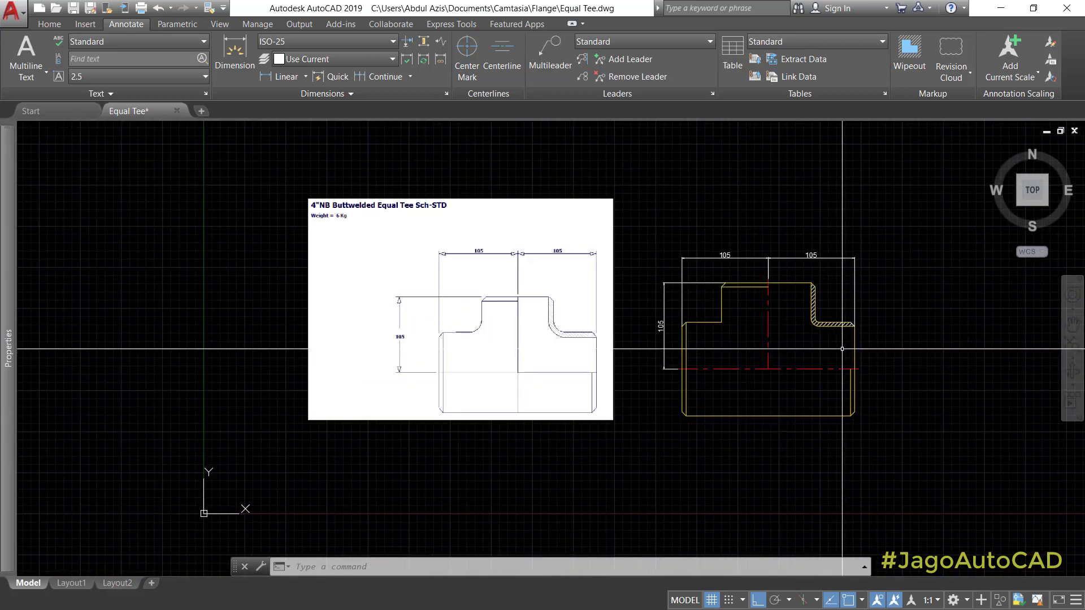
middle_click_drag(865, 362, 844, 352)
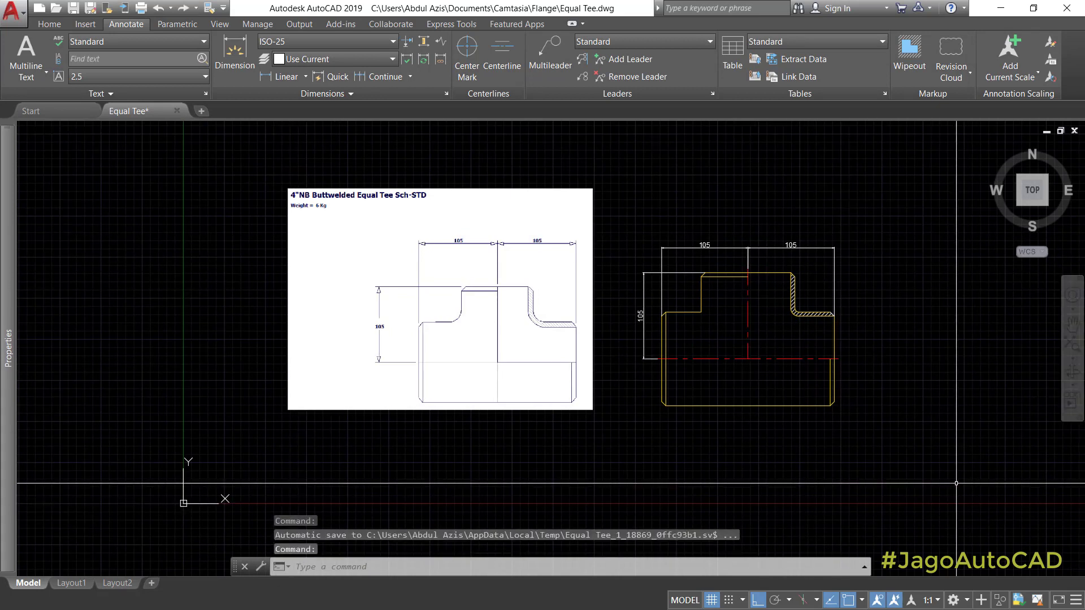
Zoom to the drawing's extents to show the reference image and the finished tee together.
type("z")
key("Return")
type("e")
key("Return")
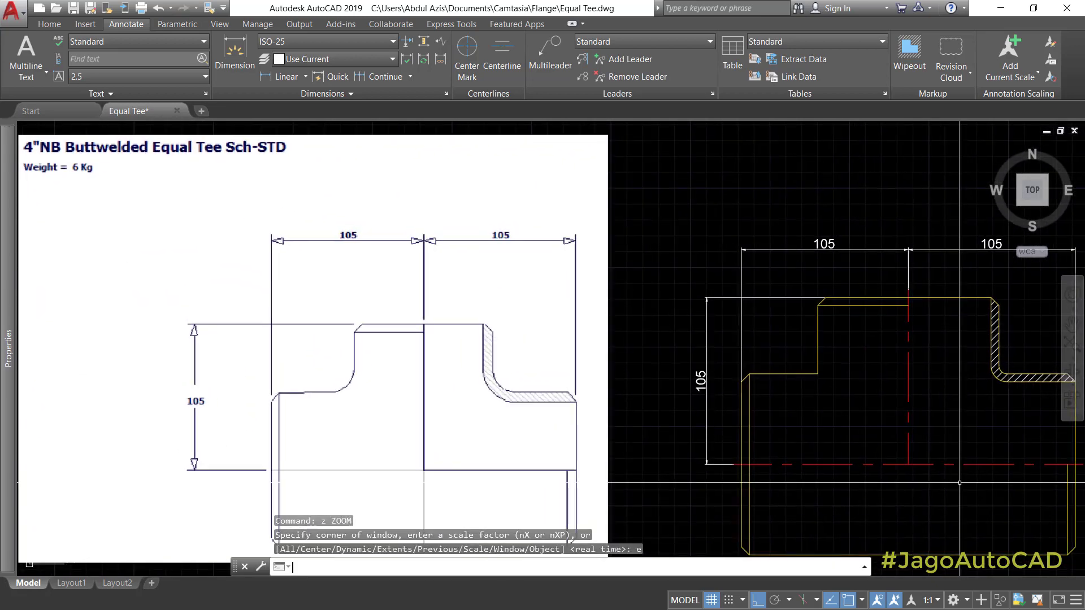